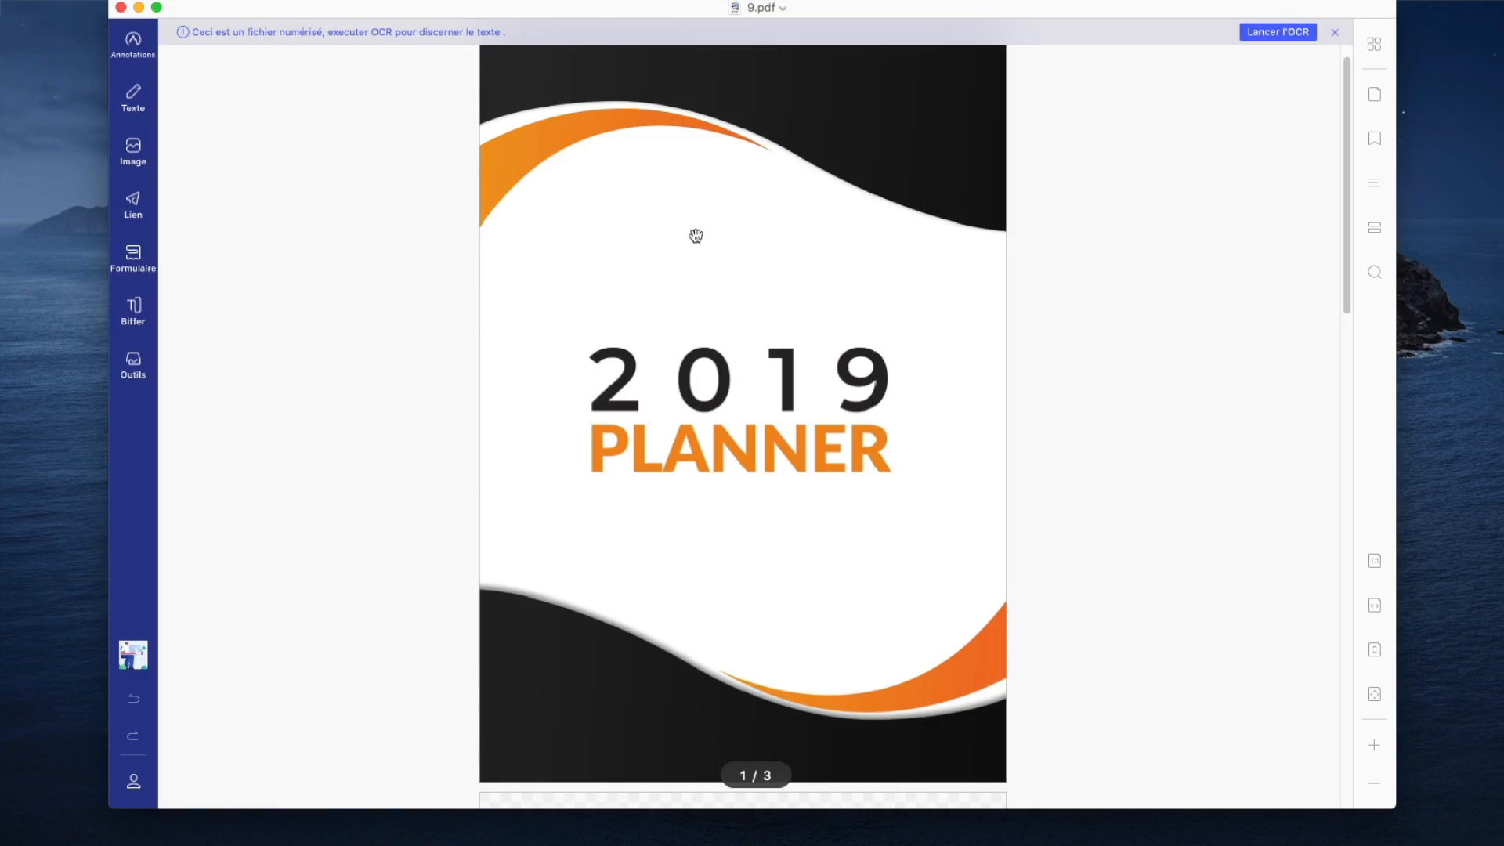
# - Run OCR text recognition on all pages of the scanned 9.pdf to produce editable text
pyautogui.click(1256, 36)
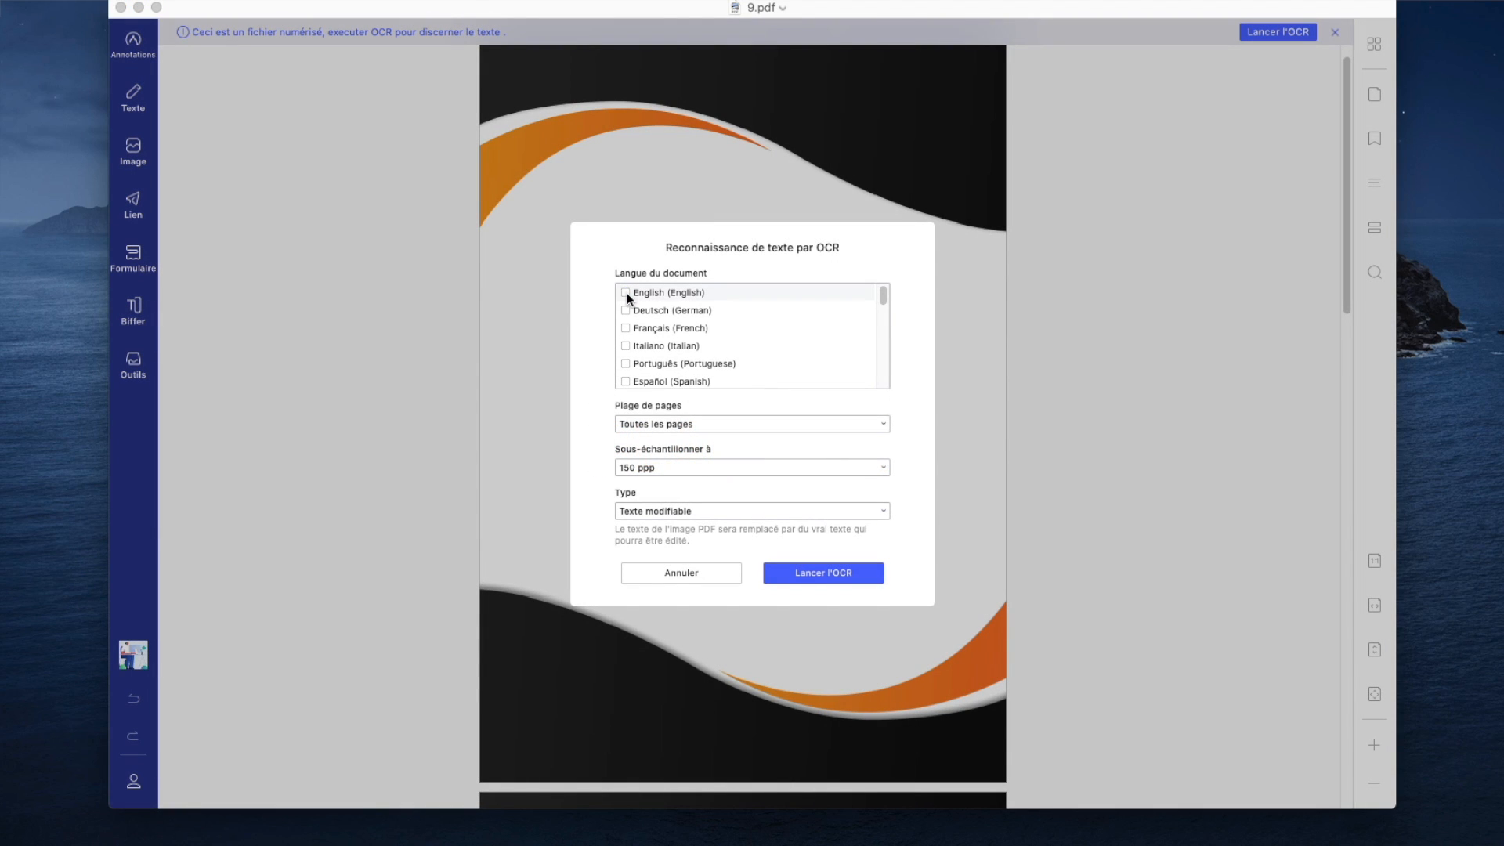
pyautogui.click(768, 576)
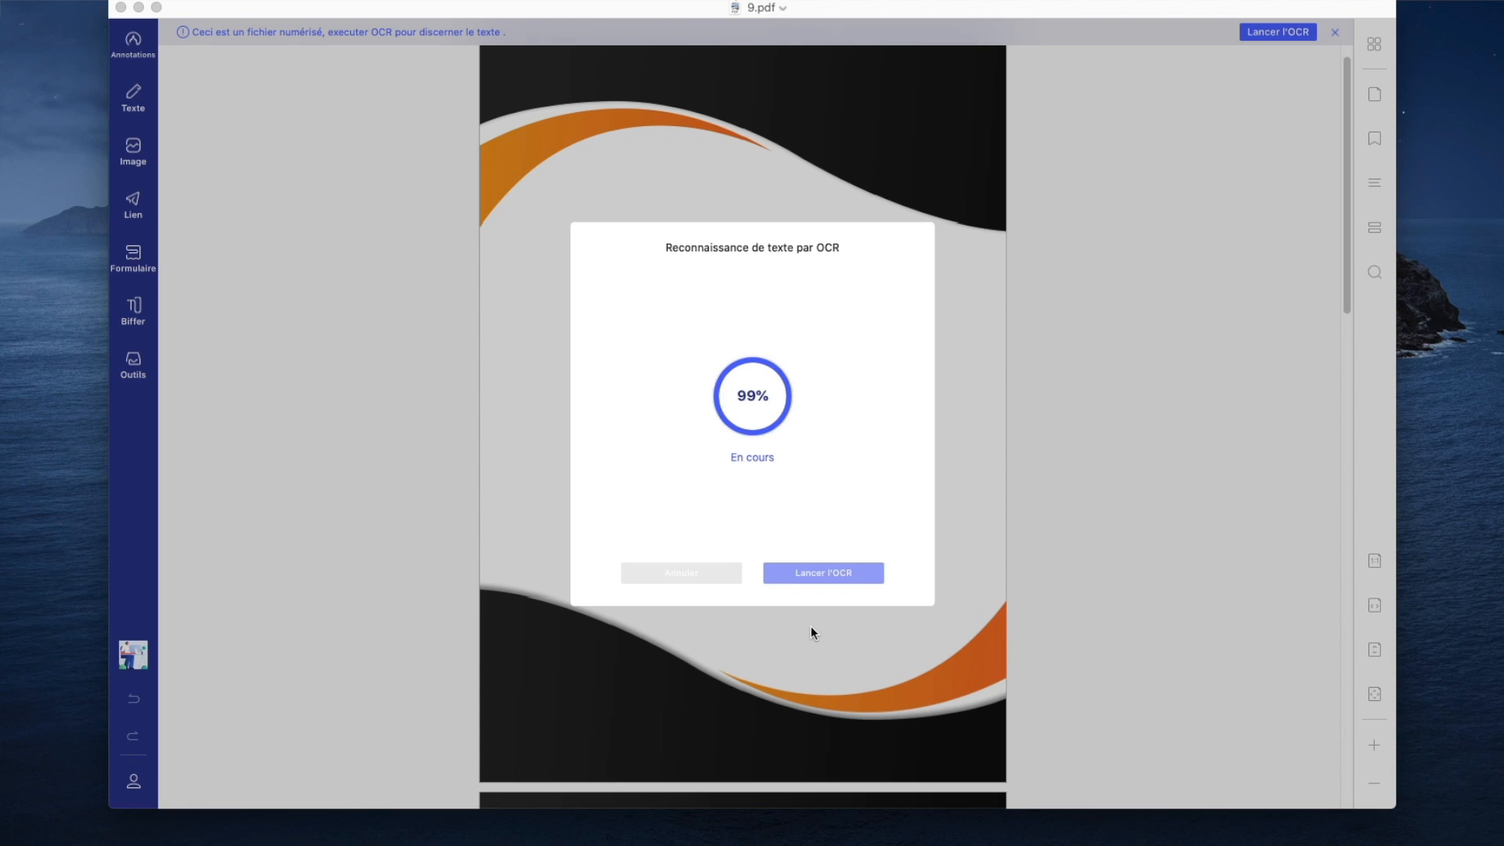
pyautogui.click(818, 572)
# - Replace the year on the planner's cover page with 2020
pyautogui.click(1370, 754)
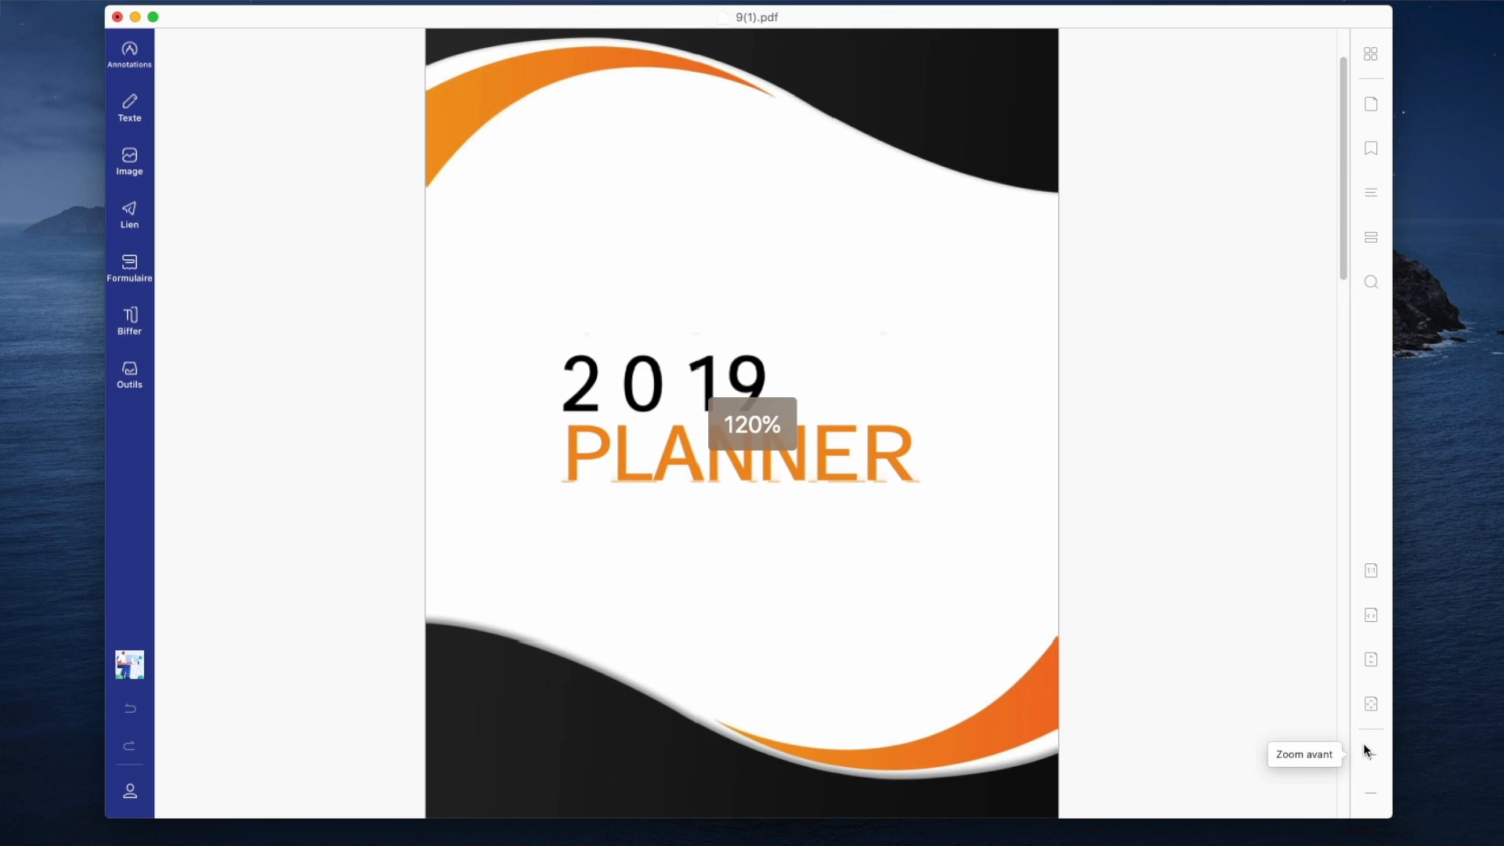
pyautogui.click(129, 106)
pyautogui.click(739, 391)
pyautogui.moveTo(766, 387); pyautogui.dragTo(528, 370)
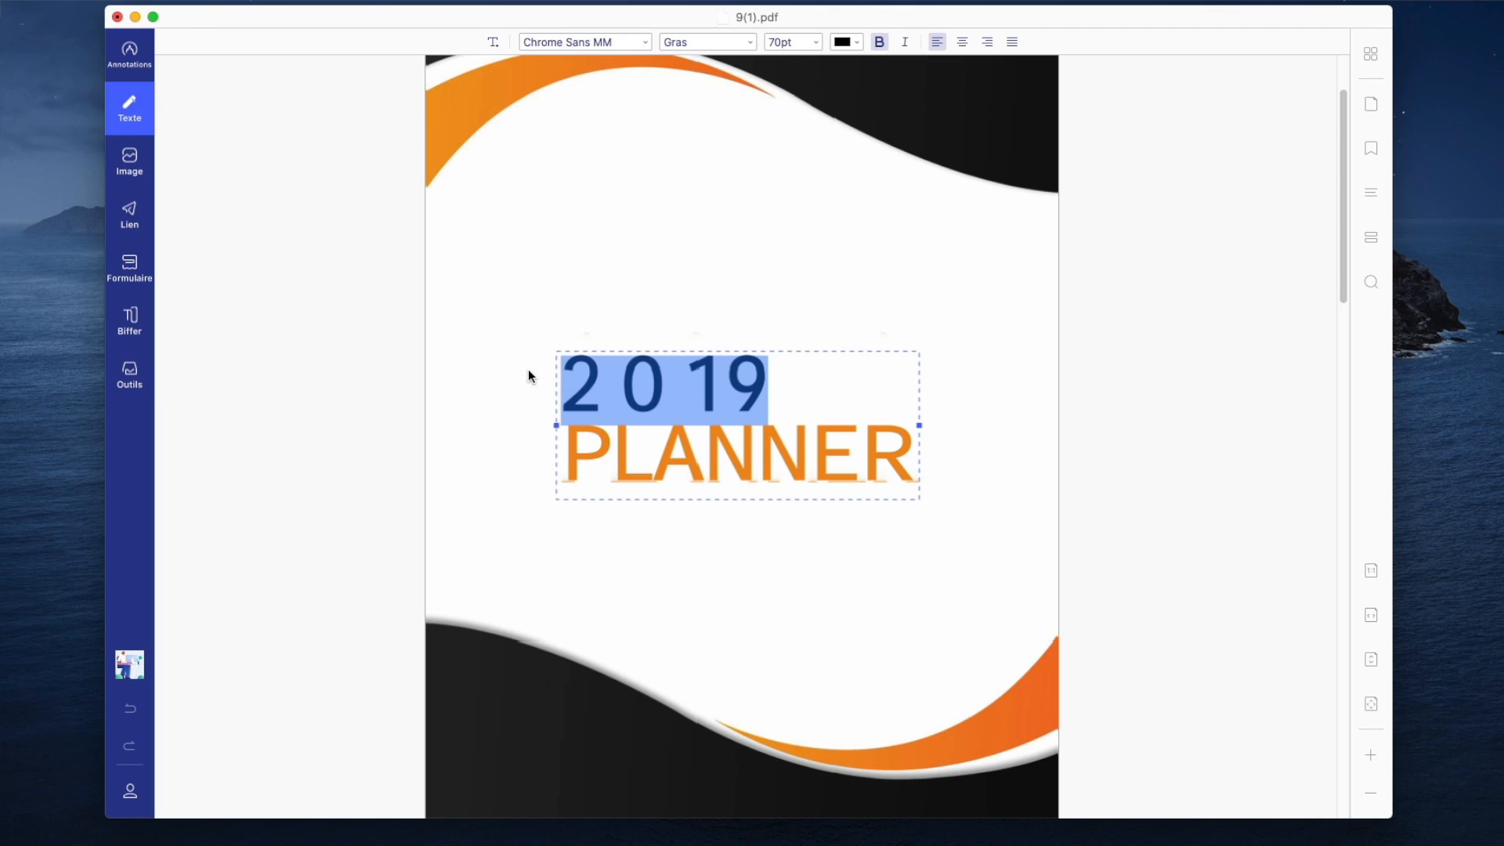
pyautogui.write('2020')
# - Set the cover's year text to black and its font to Arial Black
pyautogui.moveTo(759, 388); pyautogui.dragTo(582, 387)
pyautogui.click(846, 42)
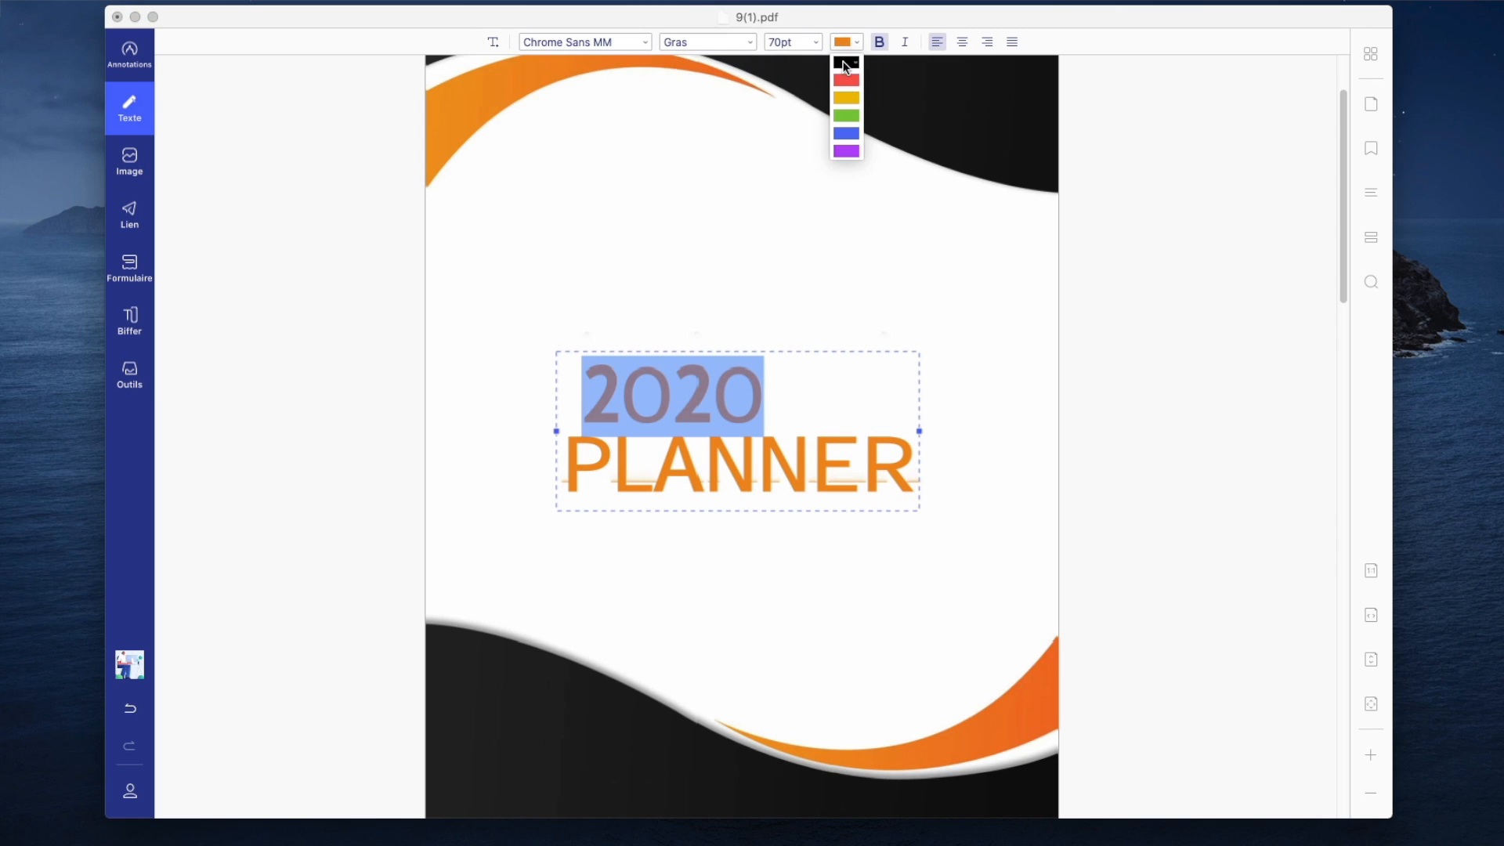
pyautogui.click(844, 64)
pyautogui.click(619, 42)
pyautogui.click(594, 87)
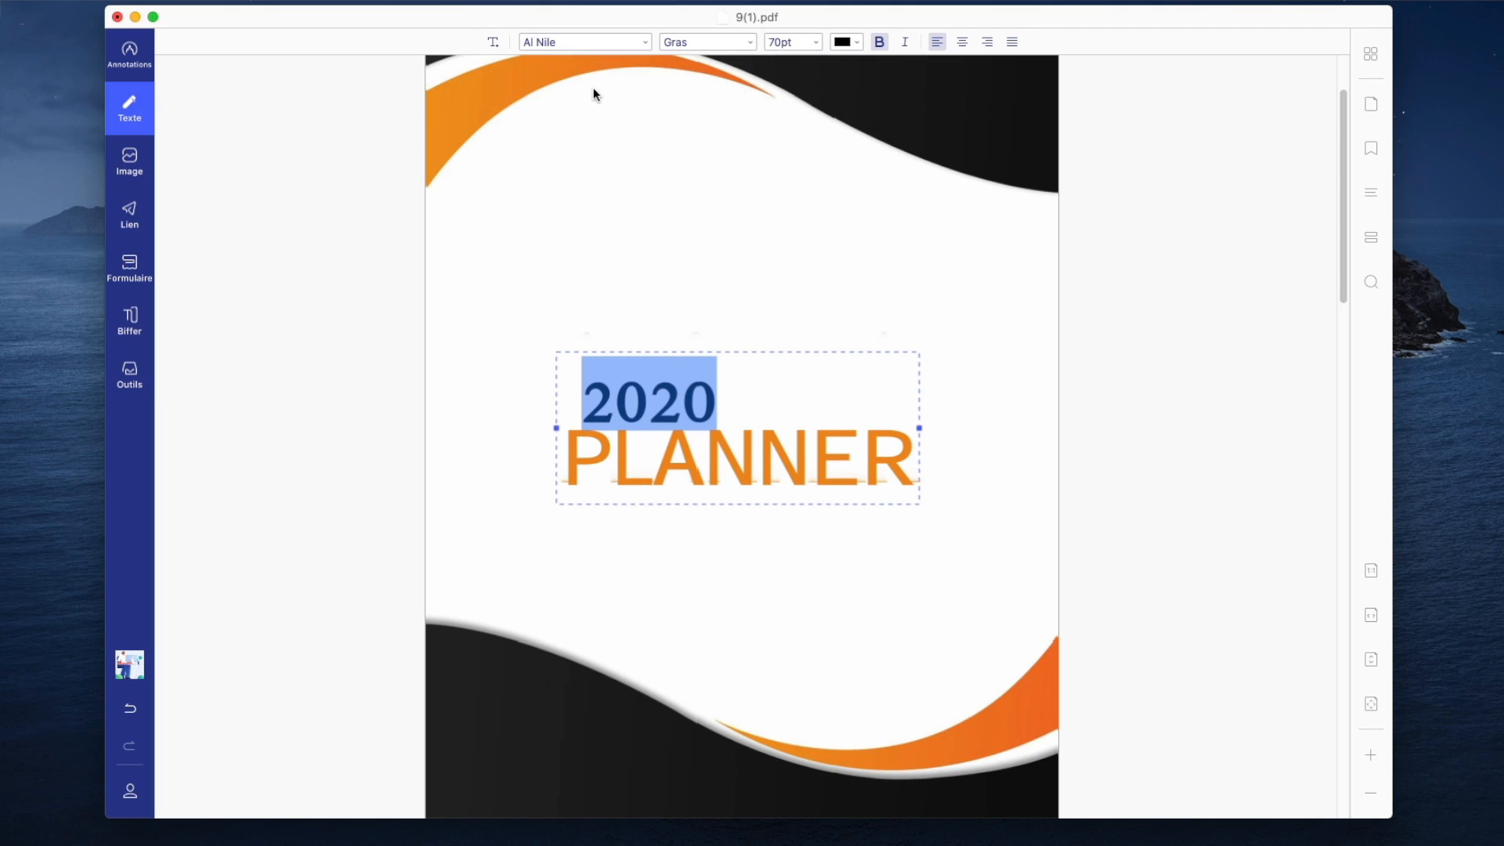
pyautogui.click(586, 43)
pyautogui.scroll(-5, 576, 165)
pyautogui.click(572, 242)
pyautogui.click(643, 420)
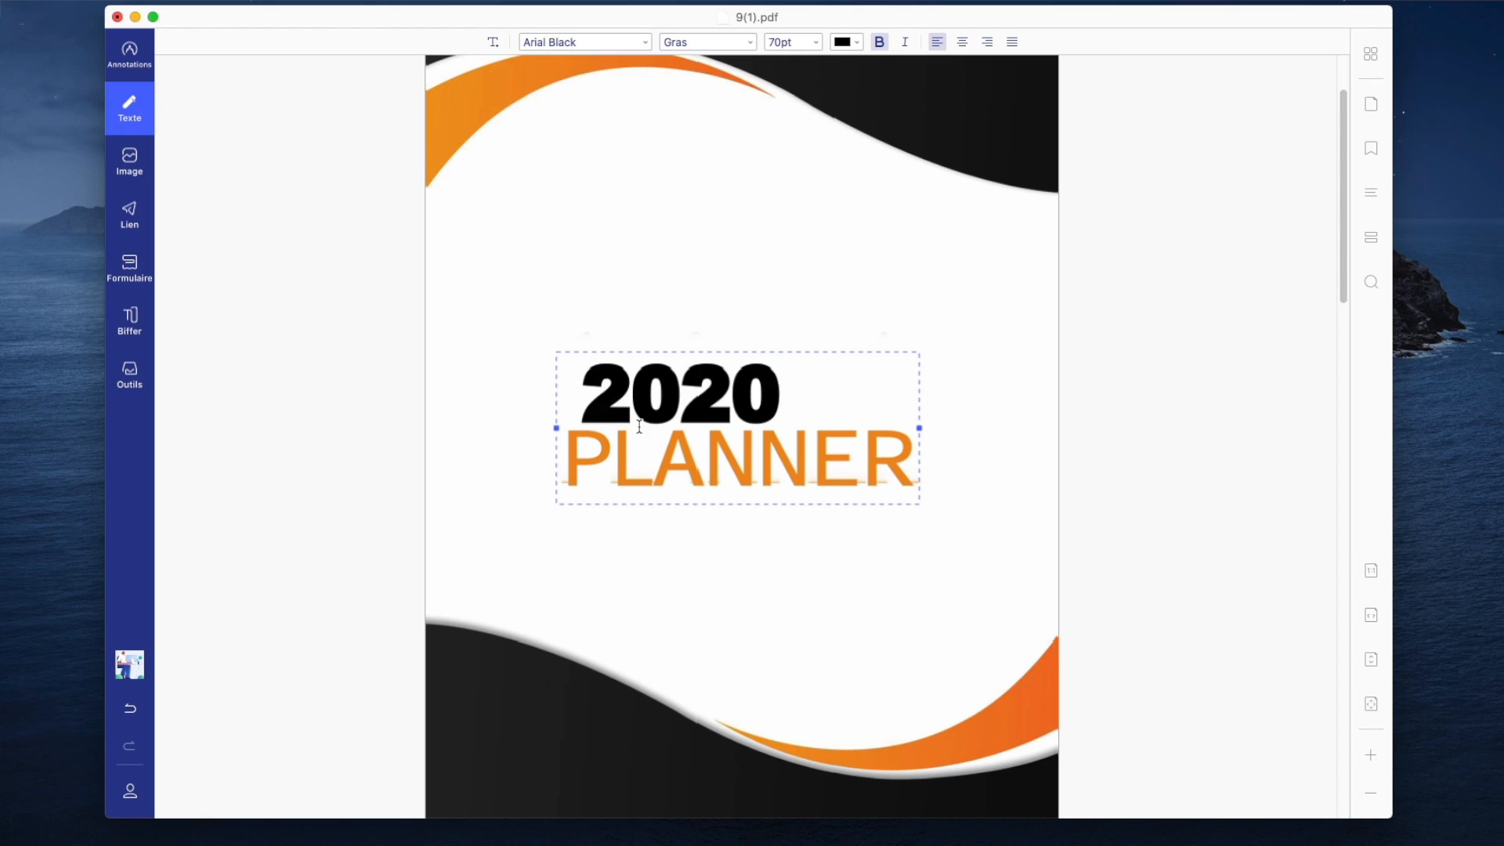
# - Rename the first three day headings on the weekly planner page to LUNDI, MARDI and MERCREDI
pyautogui.scroll(-10, 751, 277)
pyautogui.click(473, 306)
pyautogui.click(475, 302)
pyautogui.doubleClick(481, 299)
pyautogui.write('LUNDI')
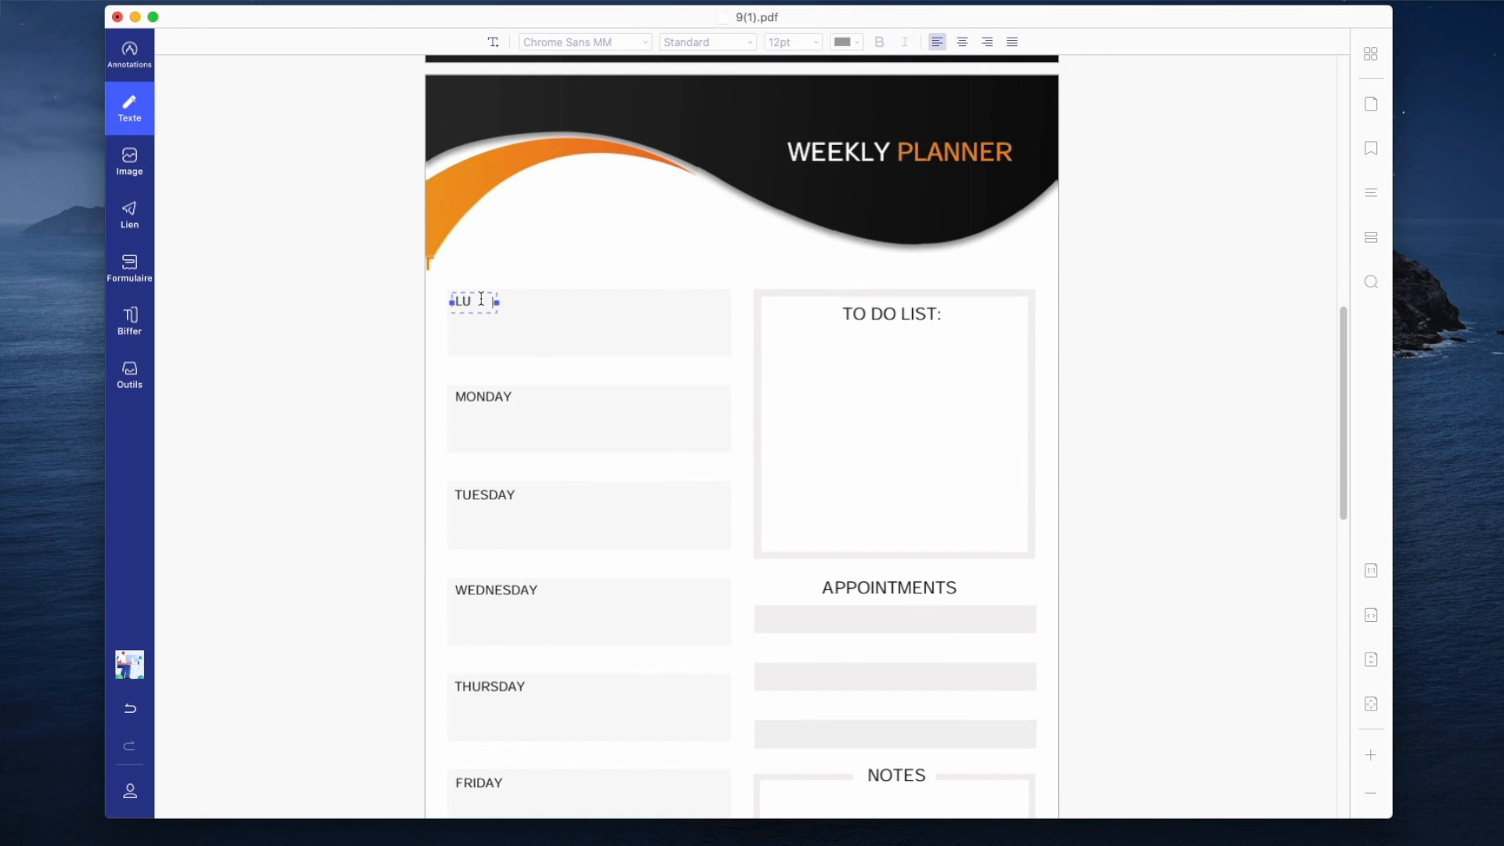
pyautogui.doubleClick(486, 396)
pyautogui.write('MA')
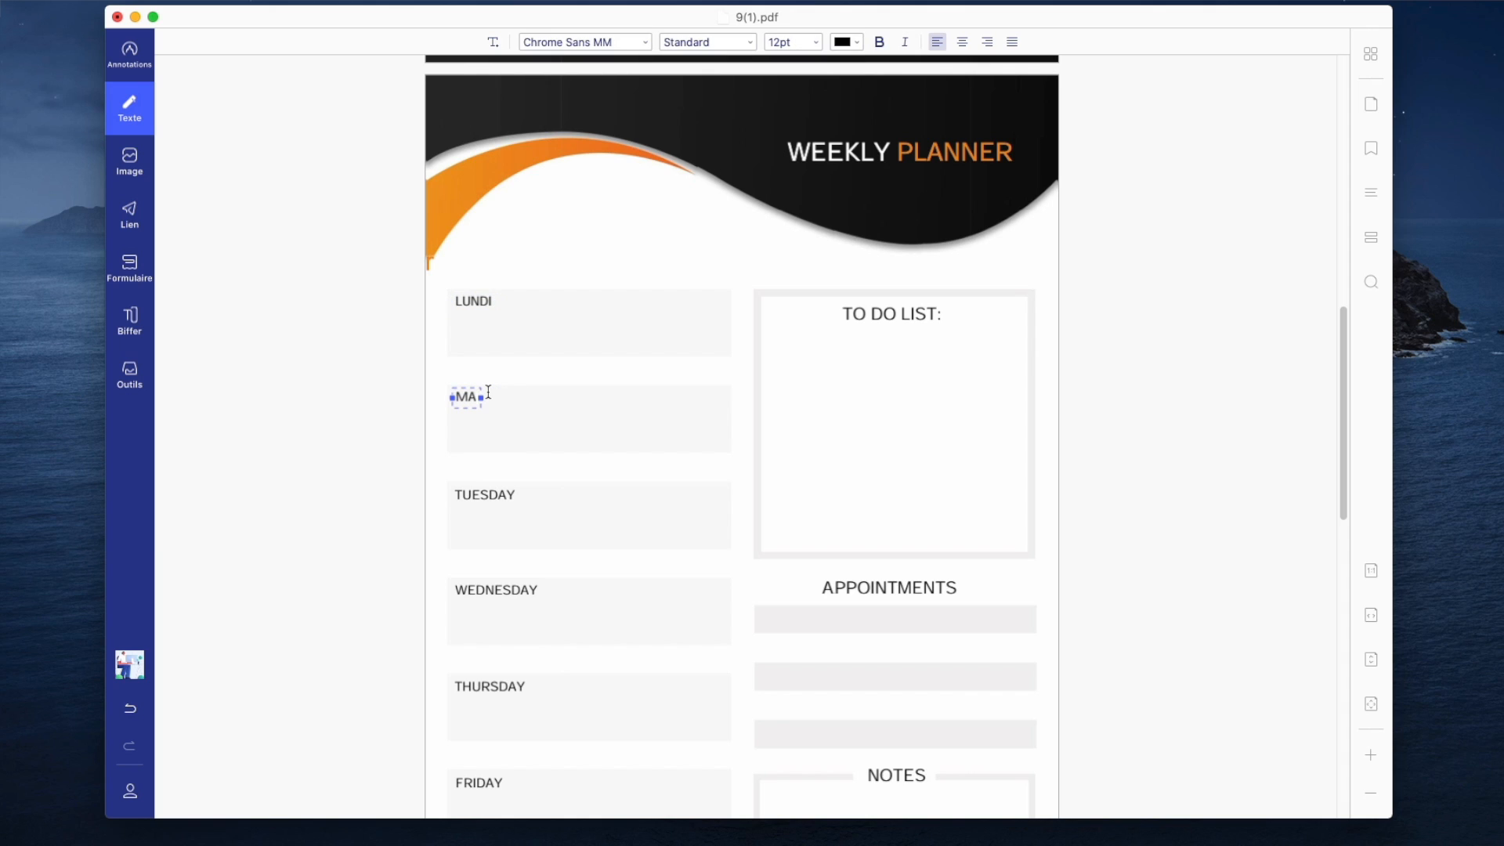
pyautogui.write('RDI')
pyautogui.doubleClick(483, 496)
pyautogui.write('MERCREDI')
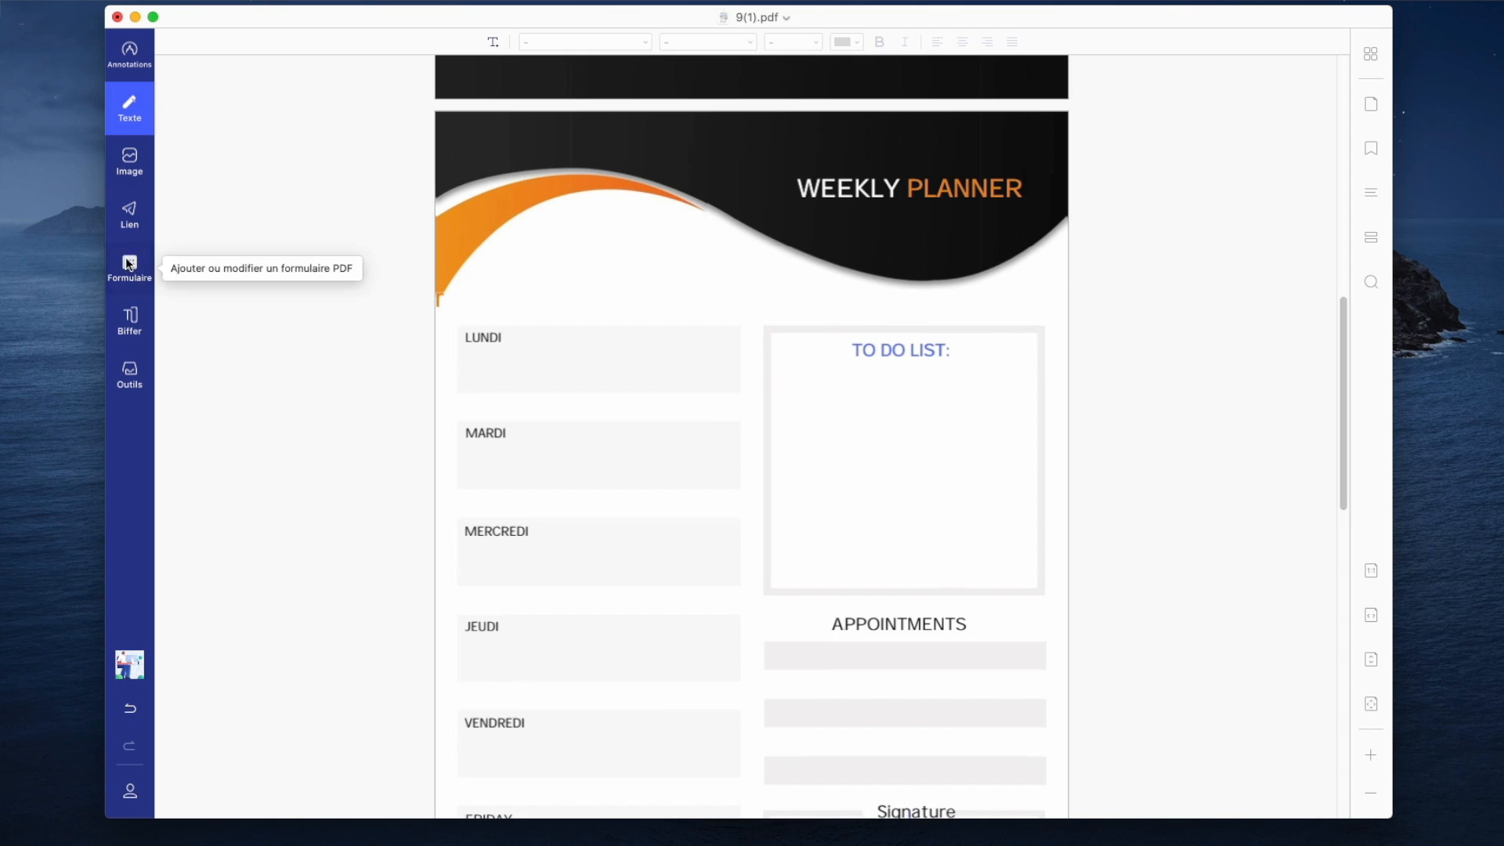
# - Add a text form field named "Mon lundi" under the LUNDI heading and another text field under MARDI
pyautogui.click(129, 267)
pyautogui.click(1370, 752)
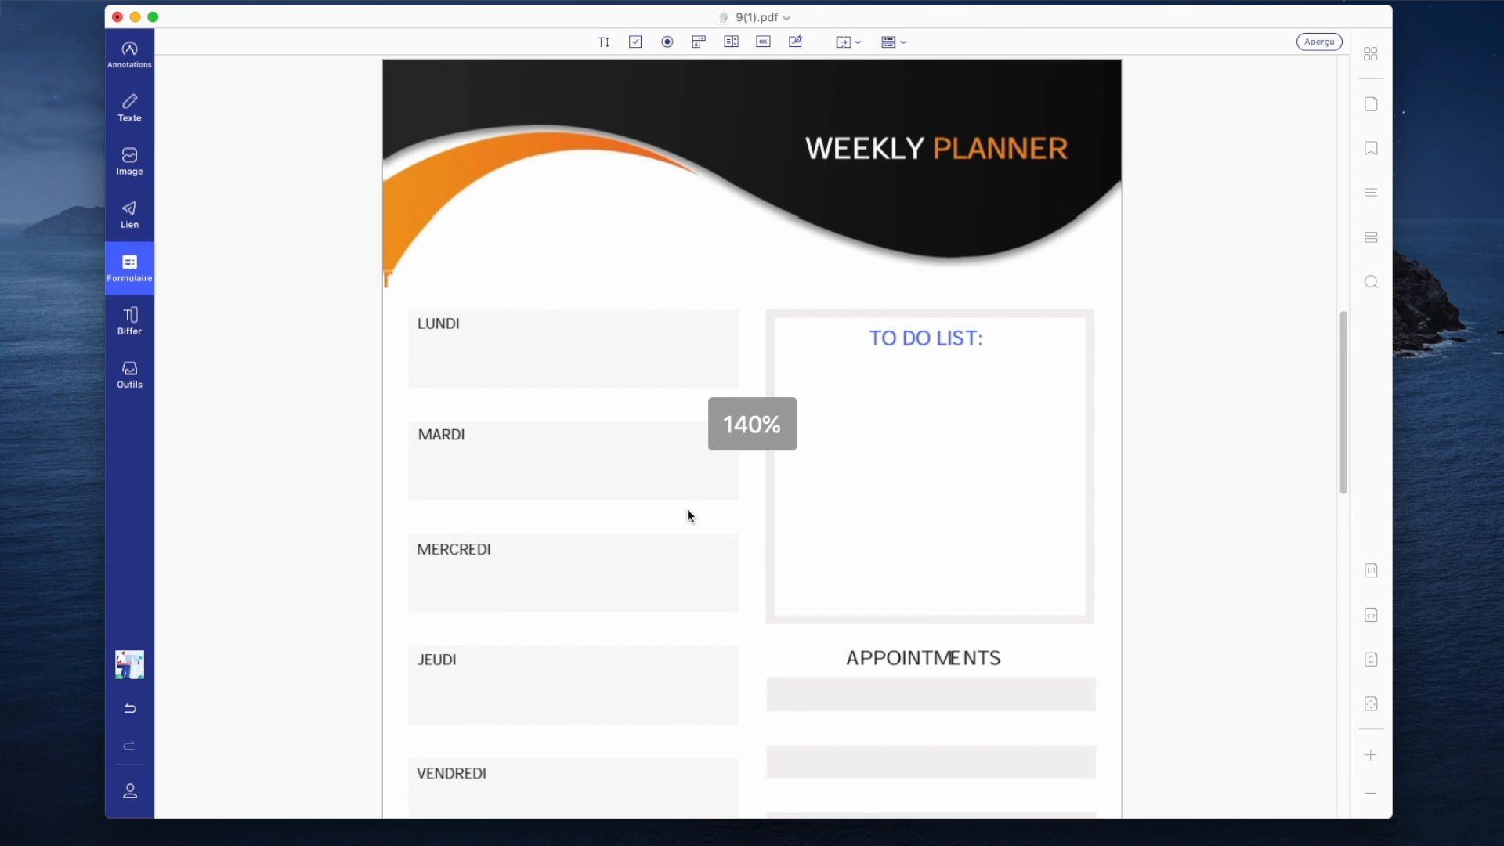
pyautogui.moveTo(419, 338); pyautogui.dragTo(730, 384)
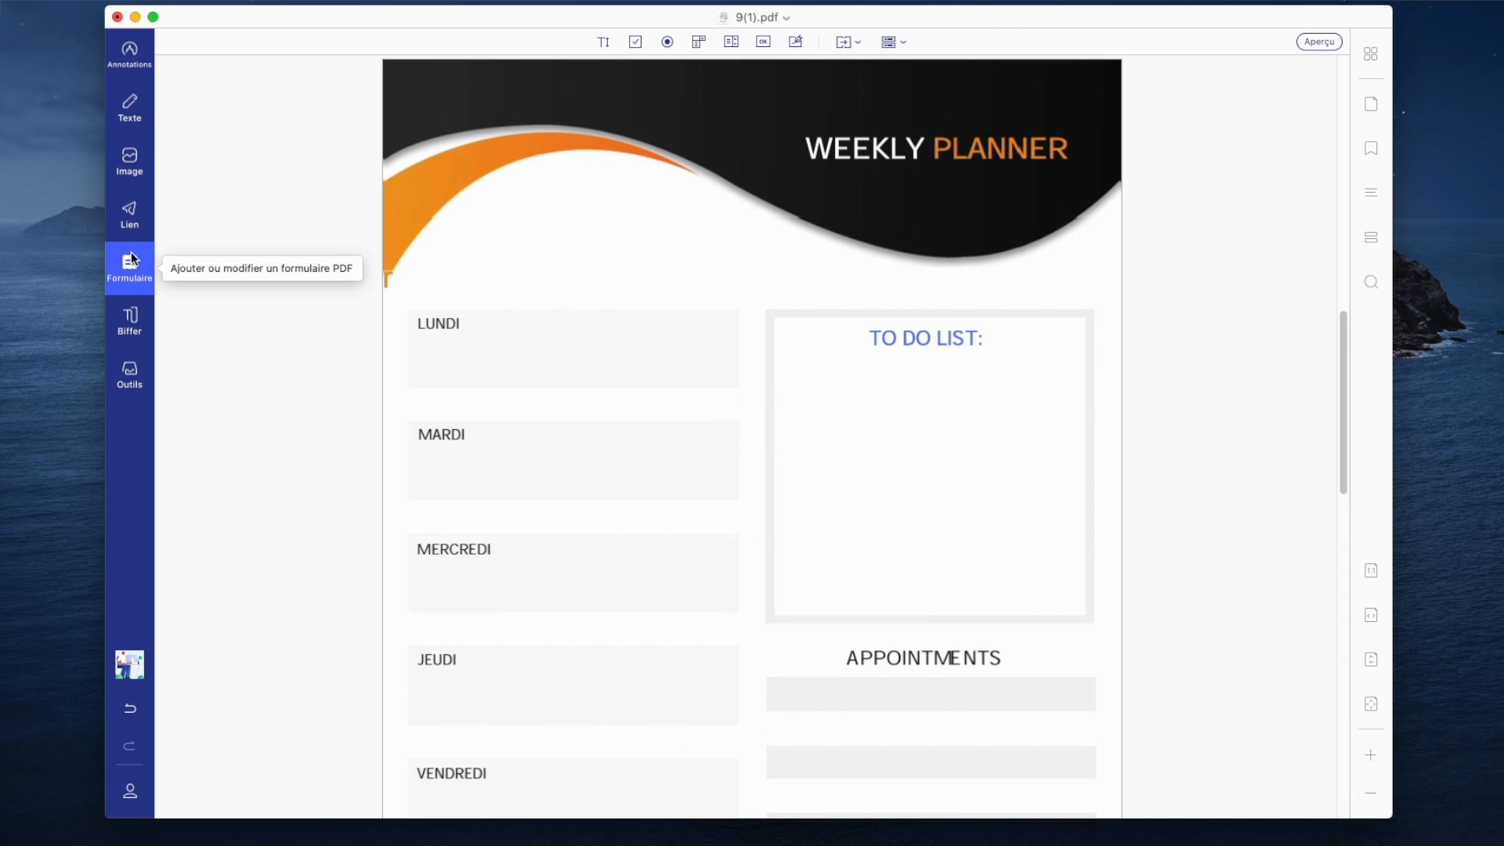
pyautogui.click(601, 41)
pyautogui.moveTo(420, 338)
pyautogui.mouseDown()
pyautogui.moveTo(534, 378)
pyautogui.moveTo(736, 403)
pyautogui.mouseUp()
pyautogui.doubleClick(586, 371)
pyautogui.write('Mon lundi')
pyautogui.click(475, 447)
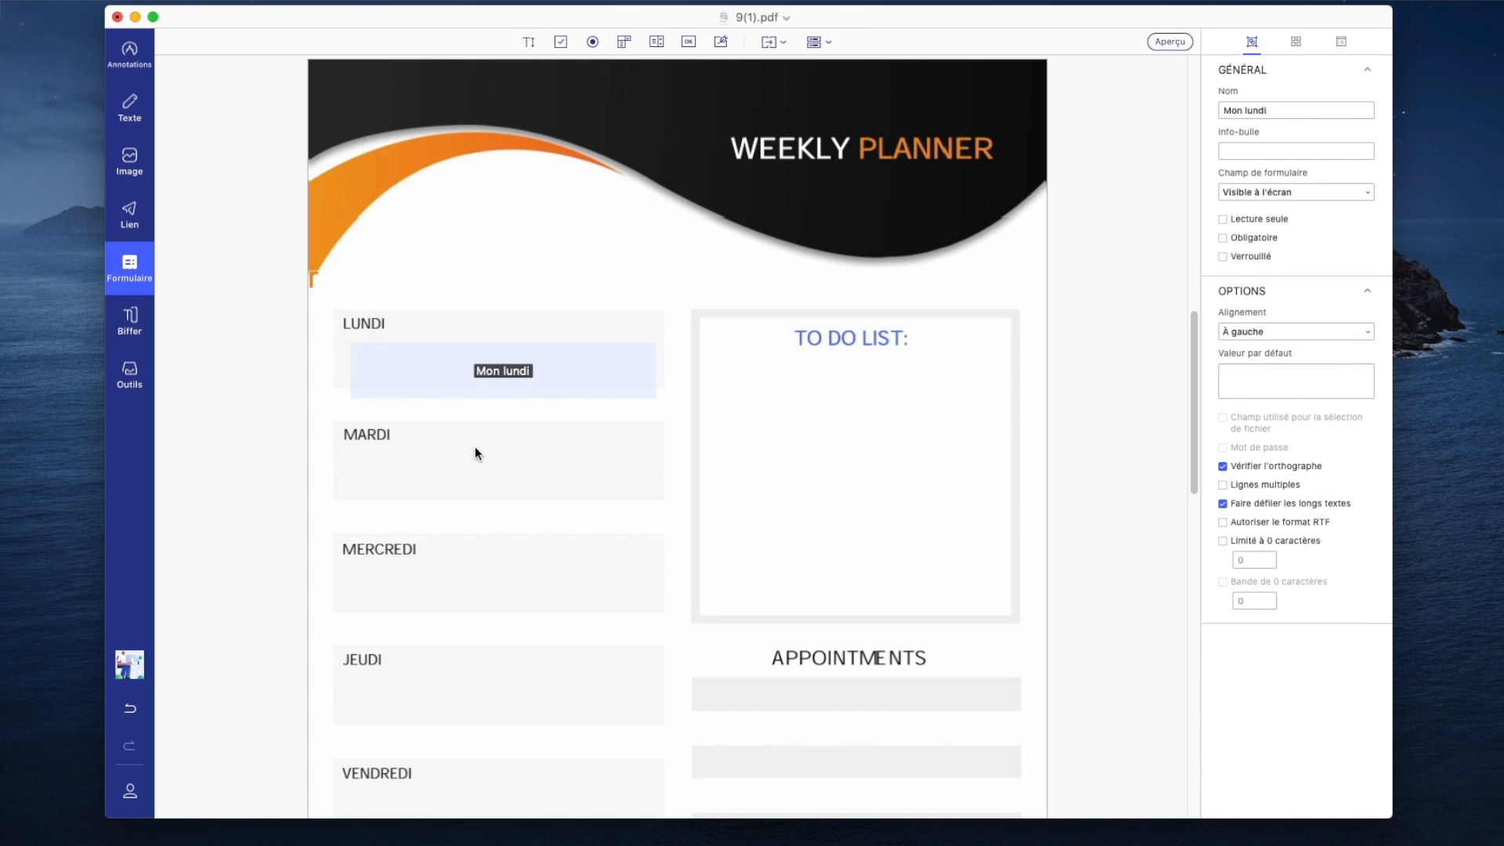
pyautogui.click(603, 42)
pyautogui.moveTo(410, 452); pyautogui.dragTo(717, 516)
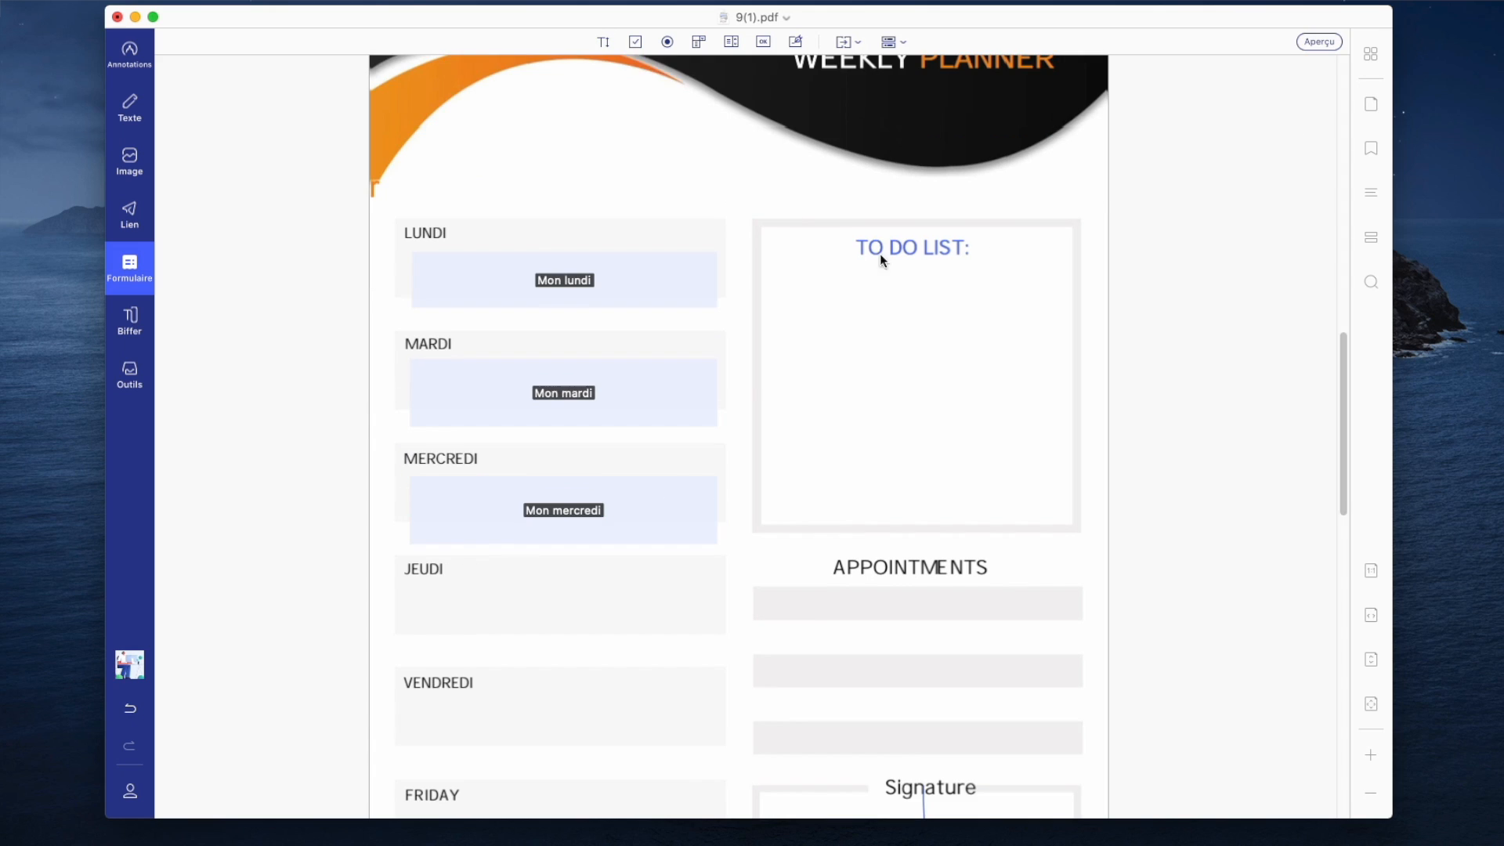
# - Add a check box form field under TO DO LIST and arrange two pasted copies in a column below it
pyautogui.click(636, 42)
pyautogui.moveTo(778, 278)
pyautogui.mouseDown()
pyautogui.moveTo(815, 309)
pyautogui.moveTo(1045, 308)
pyautogui.moveTo(813, 312)
pyautogui.mouseUp()
pyautogui.click(817, 313)
pyautogui.click(793, 293)
pyautogui.press('super+c')
pyautogui.press('super+v')
pyautogui.press('super+v')
pyautogui.moveTo(830, 387); pyautogui.dragTo(793, 414)
pyautogui.click(935, 432)
# - Name the third to-do check box "Check Box3" and the second one "Check Box2"
pyautogui.doubleClick(793, 413)
pyautogui.moveTo(1284, 112); pyautogui.dragTo(1222, 111)
pyautogui.write('Check Box3')
pyautogui.doubleClick(793, 349)
pyautogui.write('Check Box2')
pyautogui.click(839, 379)
# - Add the text "acheter du lait" beside the first check box and place a copy of it beside the second
pyautogui.click(129, 54)
pyautogui.click(129, 108)
pyautogui.click(492, 43)
pyautogui.click(838, 296)
pyautogui.write('acheter du lait')
pyautogui.press('super+c')
pyautogui.press('super+v')
pyautogui.moveTo(884, 314); pyautogui.dragTo(871, 352)
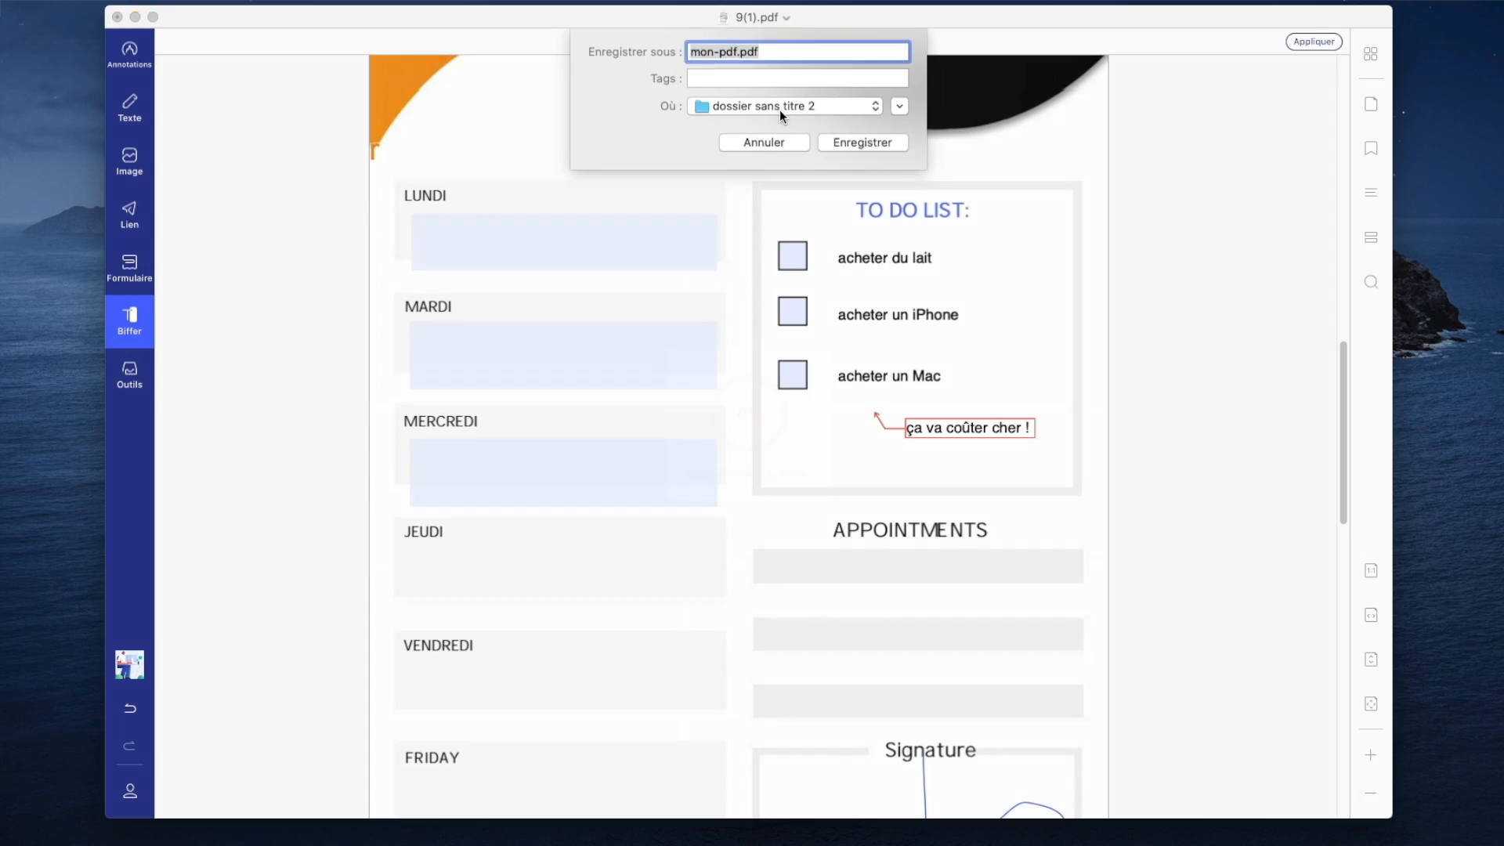
# - Save the planner as mon-pdf.pdf in the folder "dossier sans titre 2" and open the saved file in Preview
pyautogui.press('Return')
pyautogui.moveTo(937, 12); pyautogui.dragTo(725, 10)
pyautogui.click(1205, 181)
pyautogui.doubleClick(1205, 181)
pyautogui.click(658, 287)
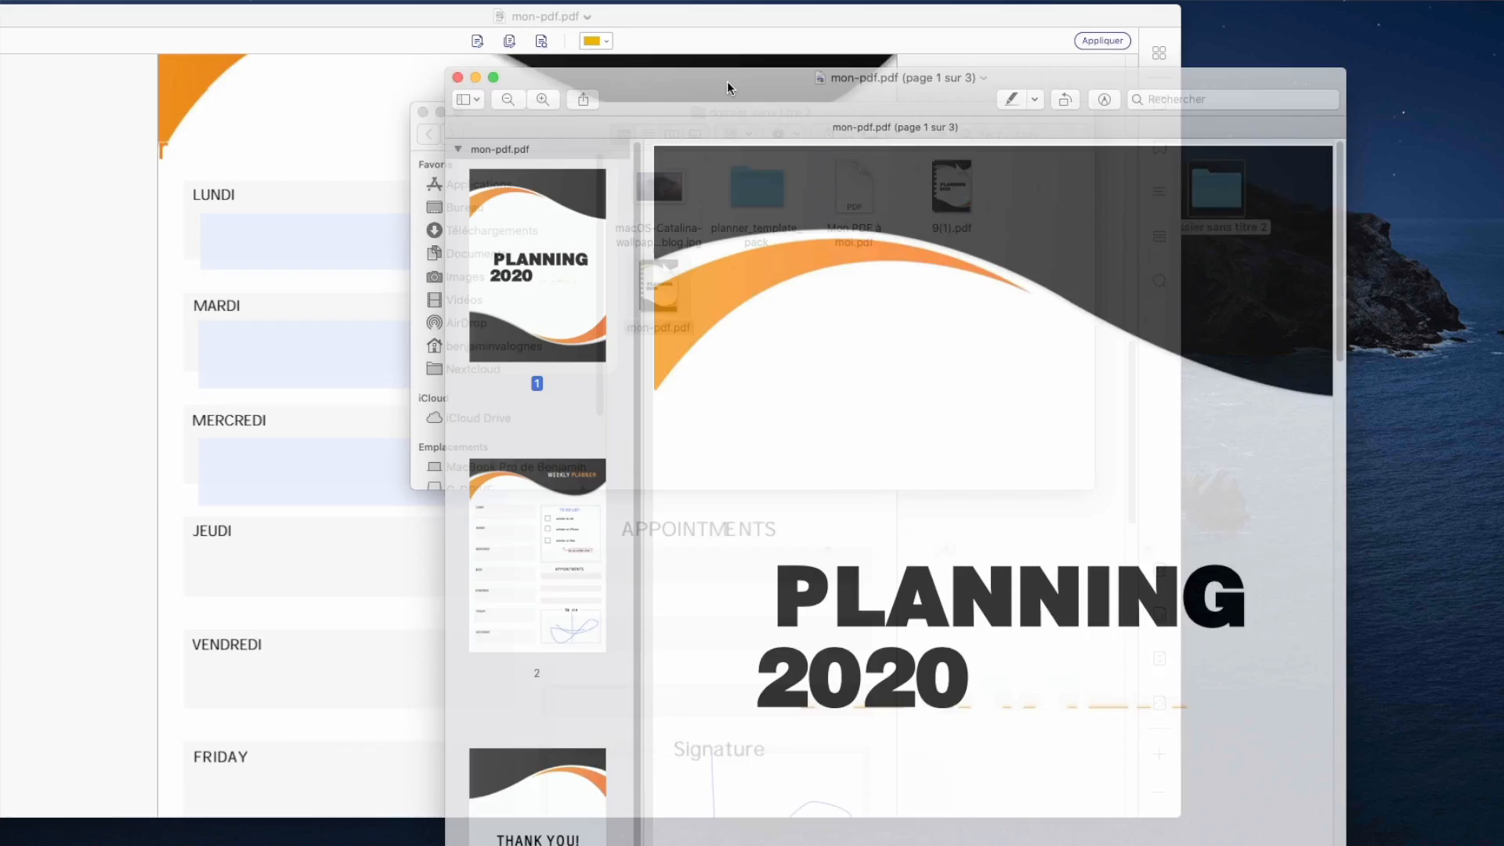
pyautogui.moveTo(727, 82); pyautogui.dragTo(512, 6)
# - Tick all three to-do check boxes on page 2 and enter "Description des activité" in the LUNDI field
pyautogui.scroll(-10, 712, 360)
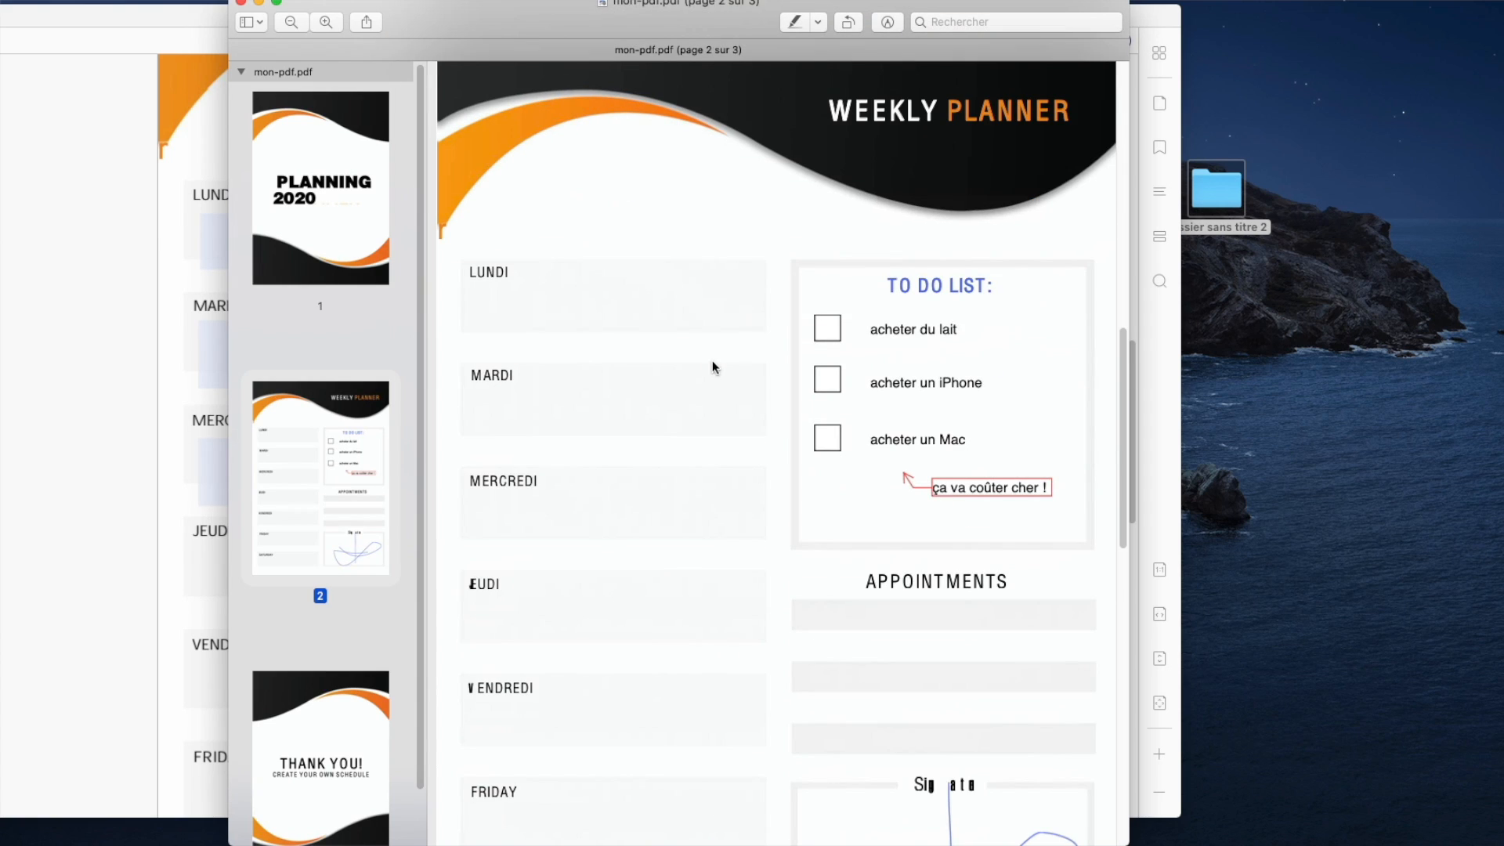
pyautogui.click(831, 331)
pyautogui.click(828, 380)
pyautogui.click(828, 438)
pyautogui.click(501, 310)
pyautogui.write('Description des ac')
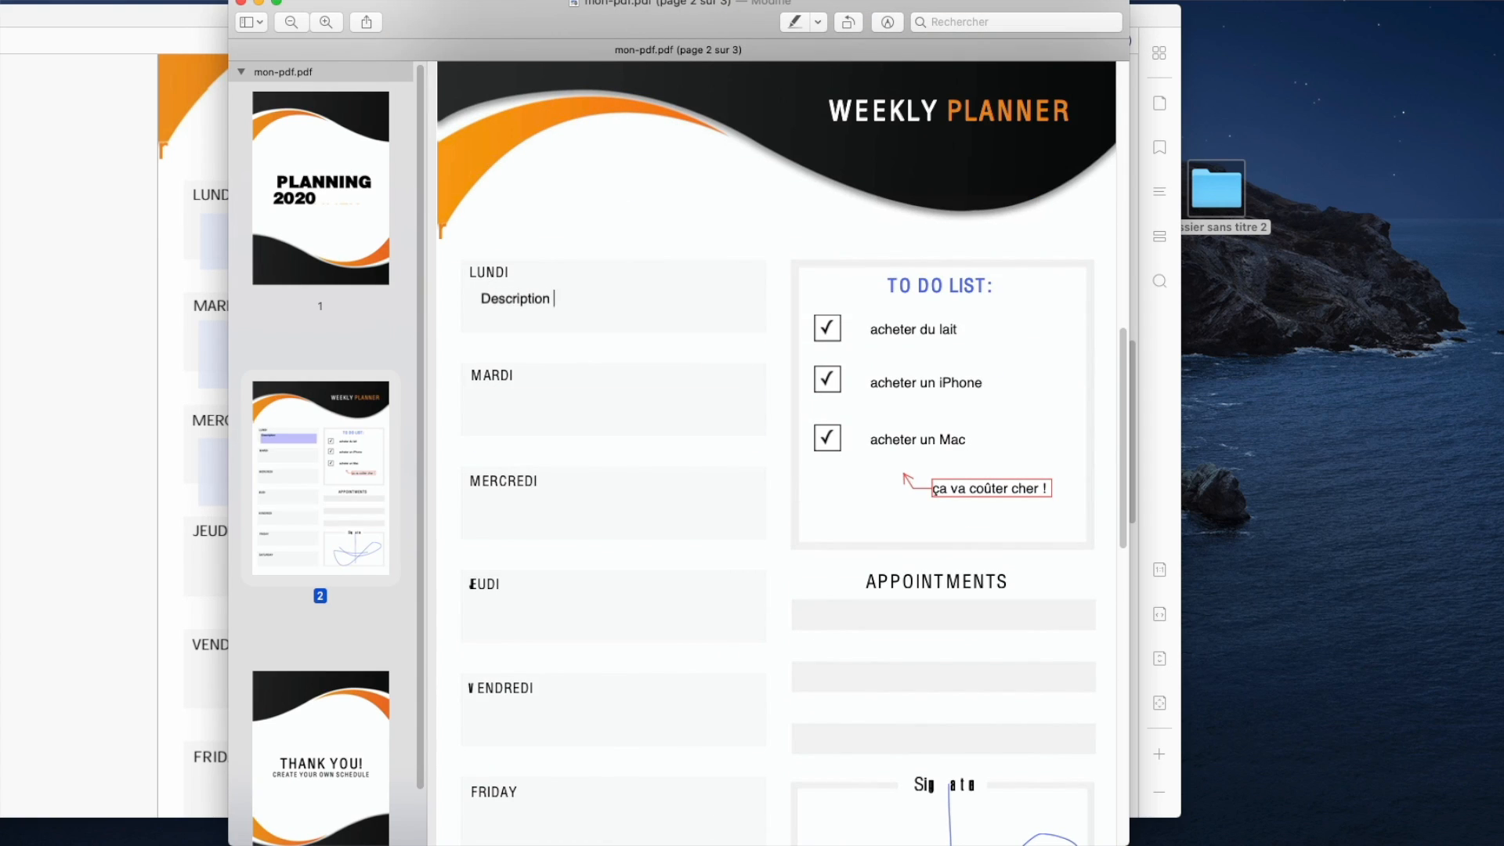
pyautogui.write('tivité')
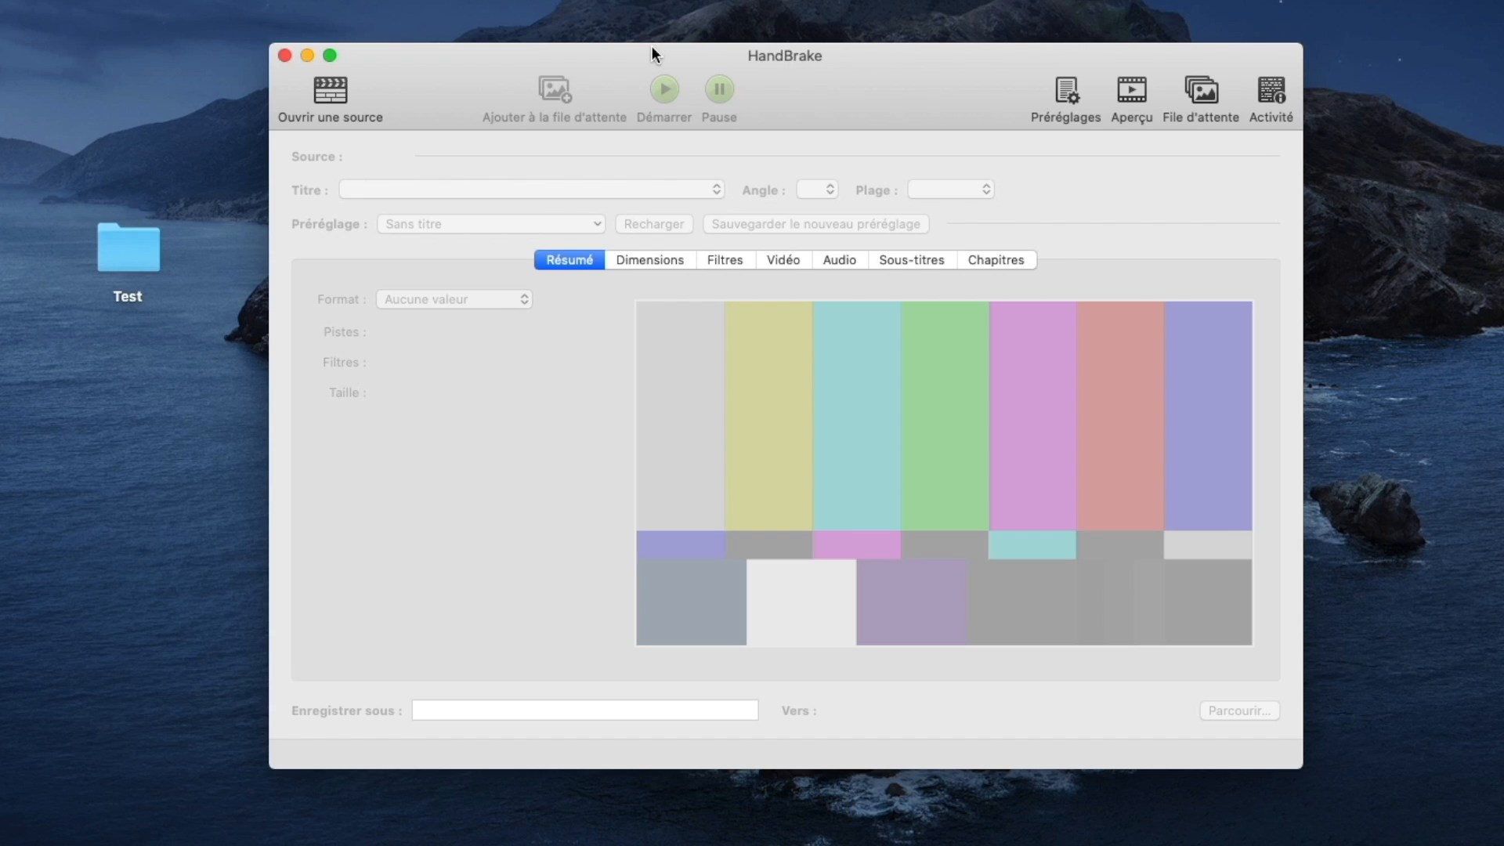
# - In HandBrake, open "PDFelement for Mac - Best PDF Expert Alternative for Mac.mp4" from the Test folder as the source video
pyautogui.click(314, 101)
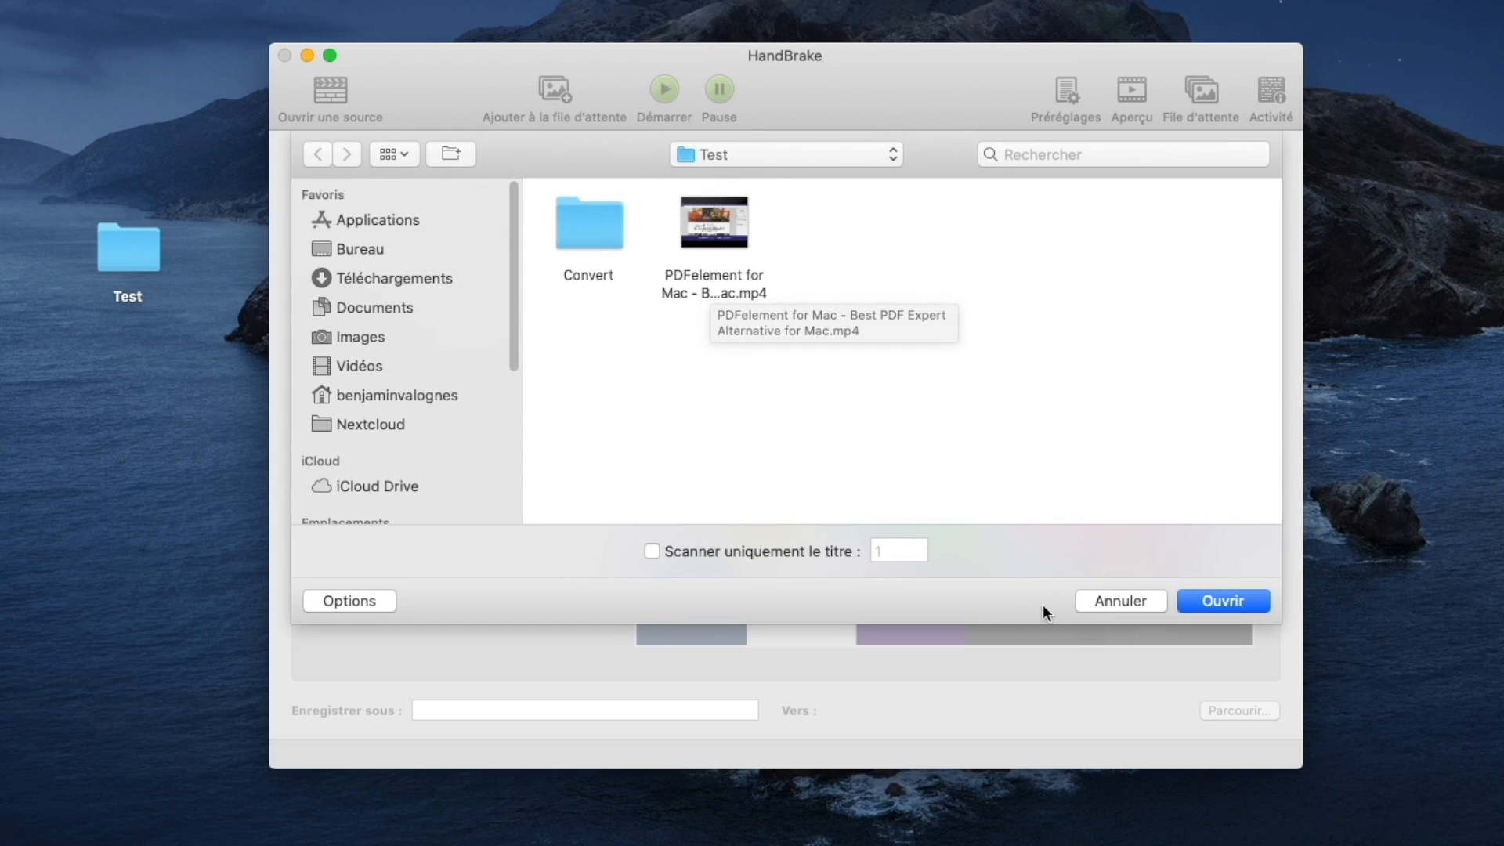
pyautogui.click(1095, 599)
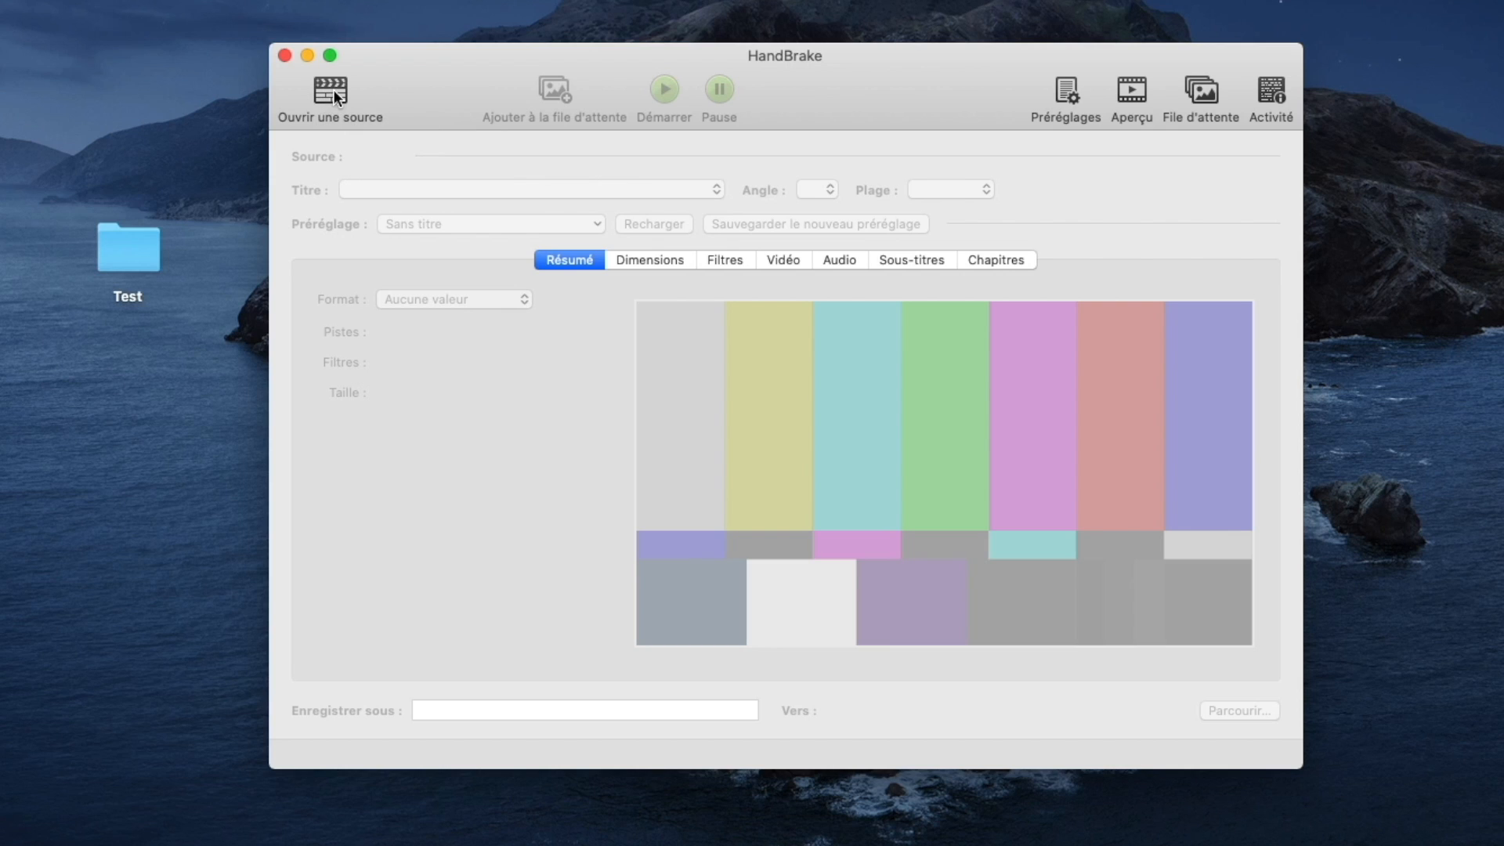
pyautogui.click(333, 93)
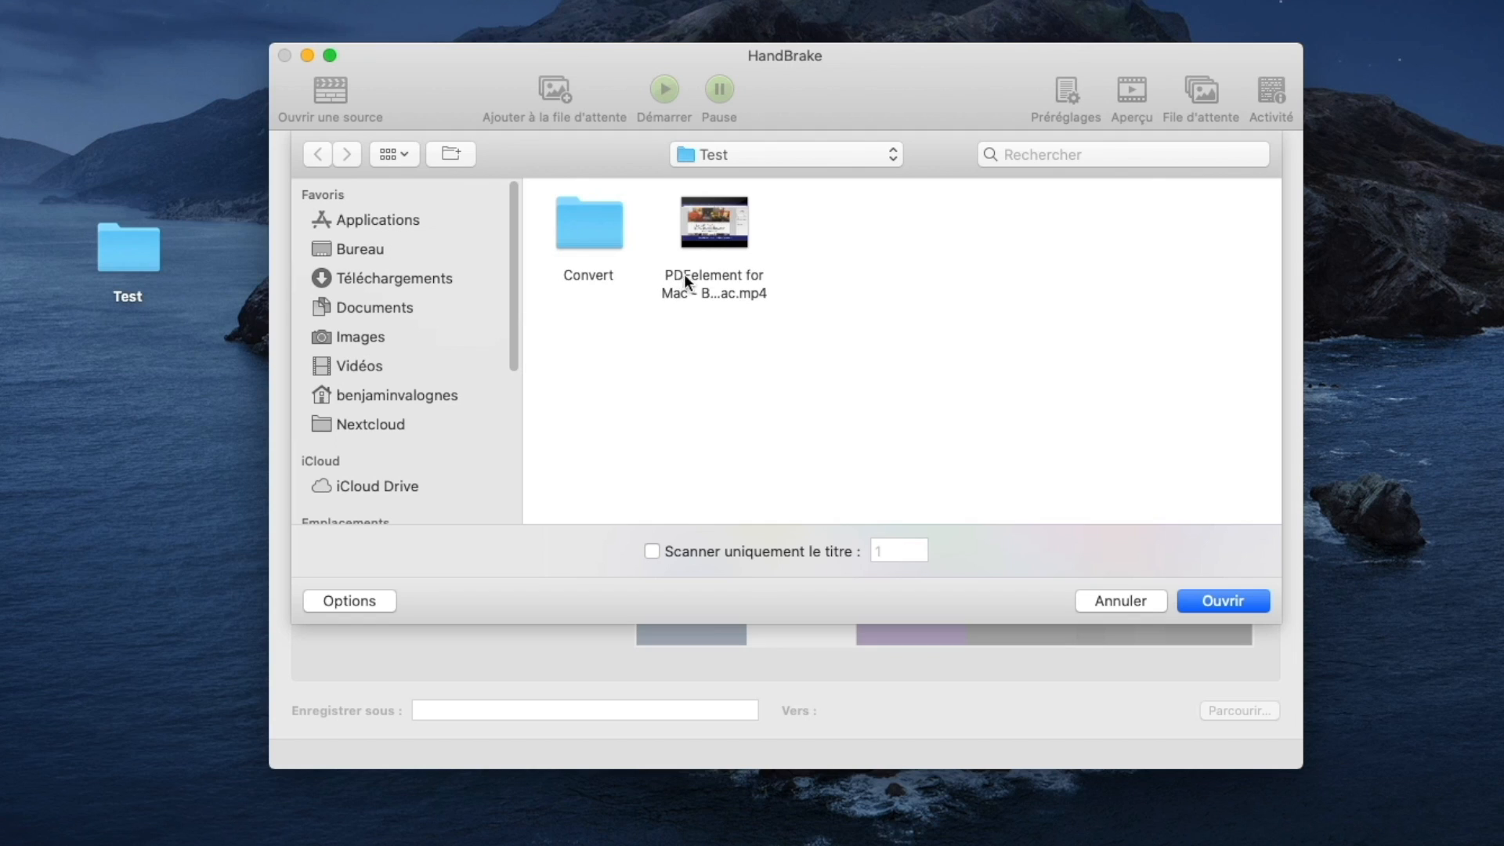
pyautogui.click(705, 279)
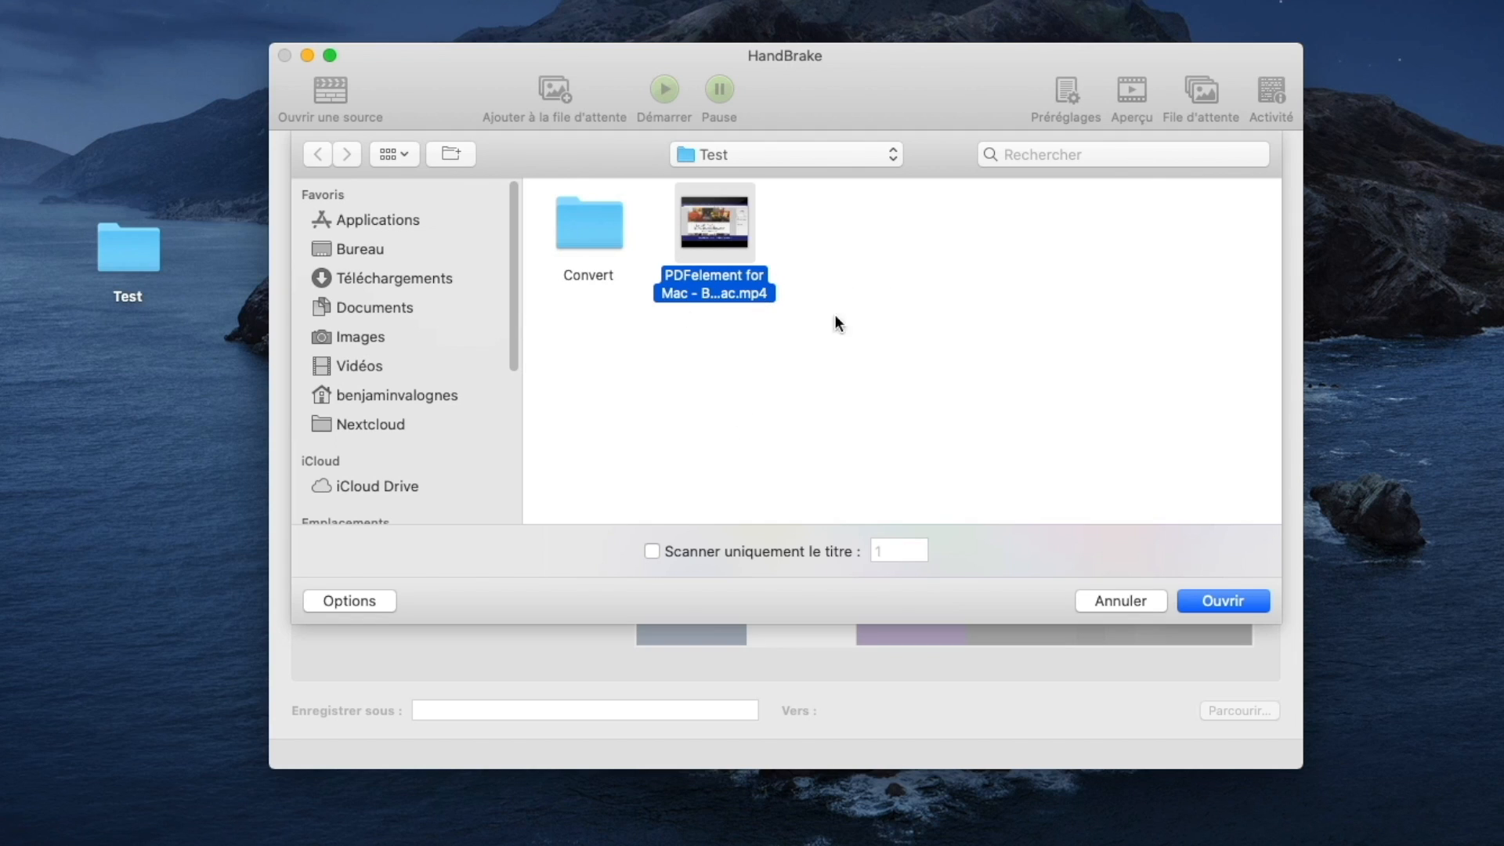
pyautogui.click(1232, 603)
pyautogui.click(586, 185)
pyautogui.click(431, 185)
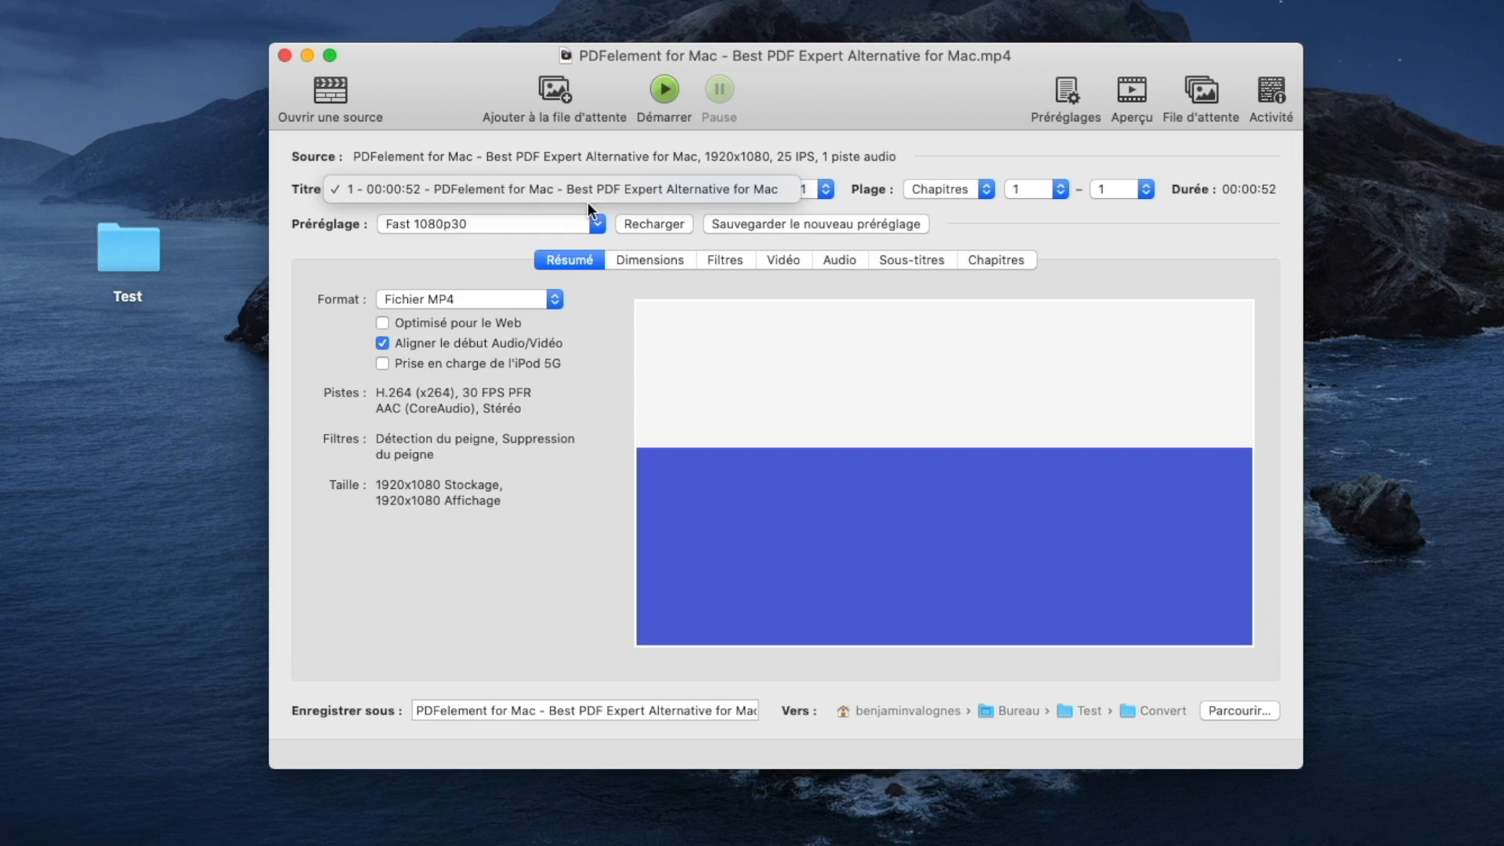
pyautogui.click(862, 169)
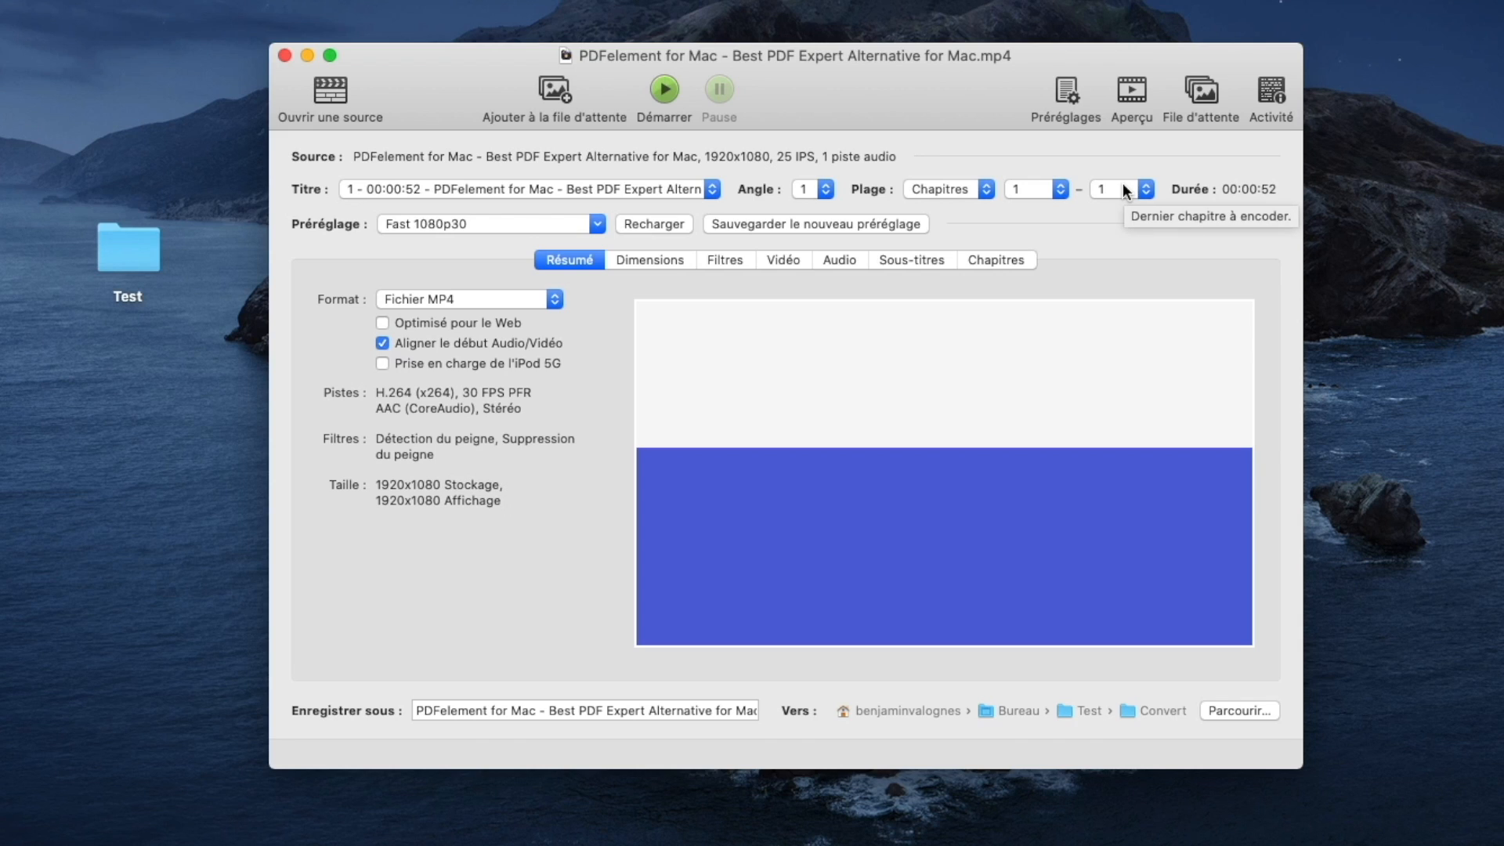
pyautogui.click(463, 224)
pyautogui.moveTo(472, 249)
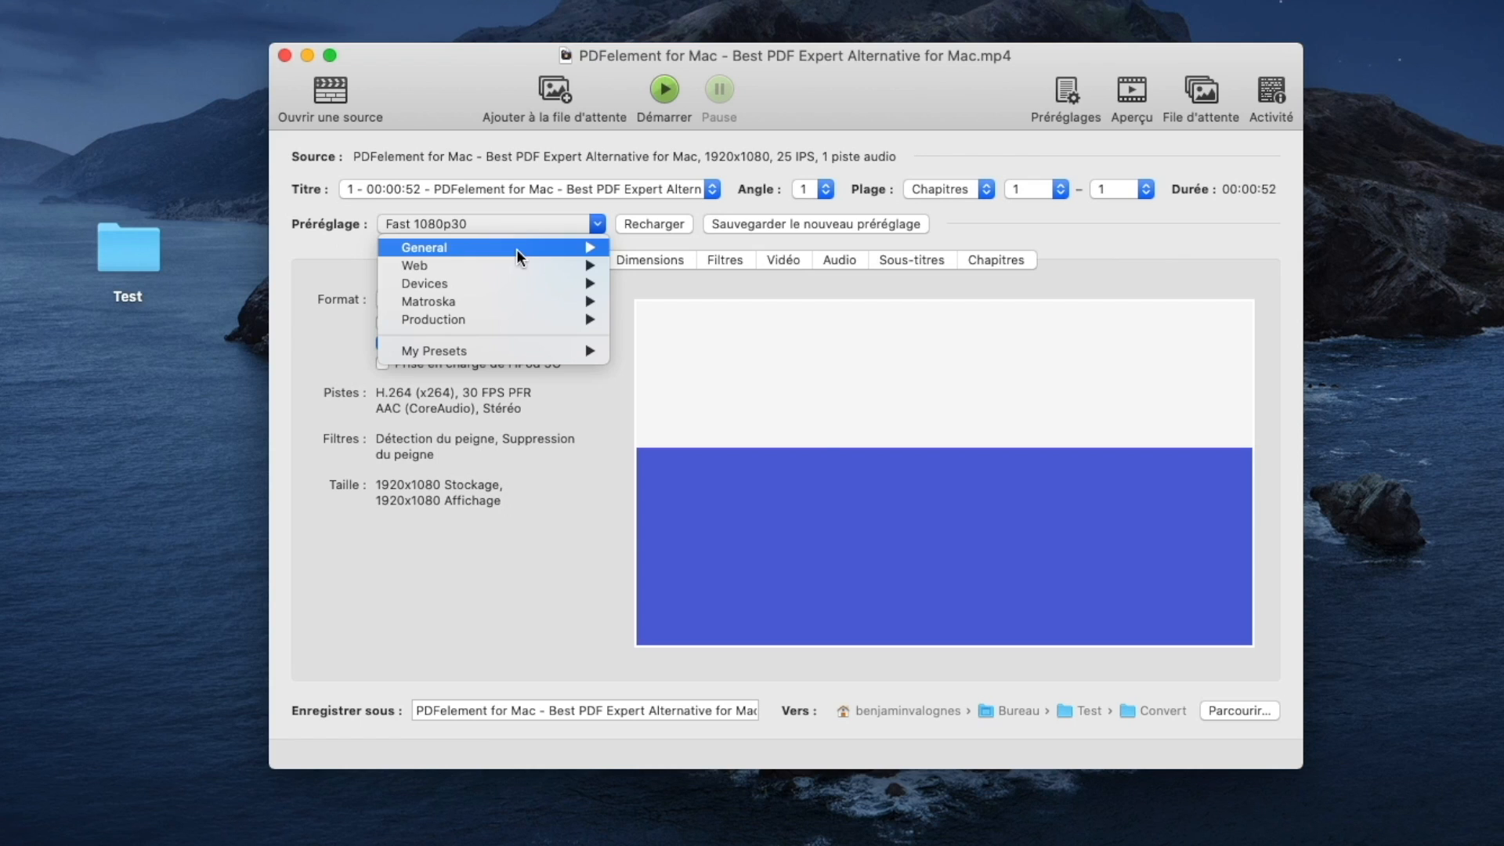
pyautogui.click(582, 182)
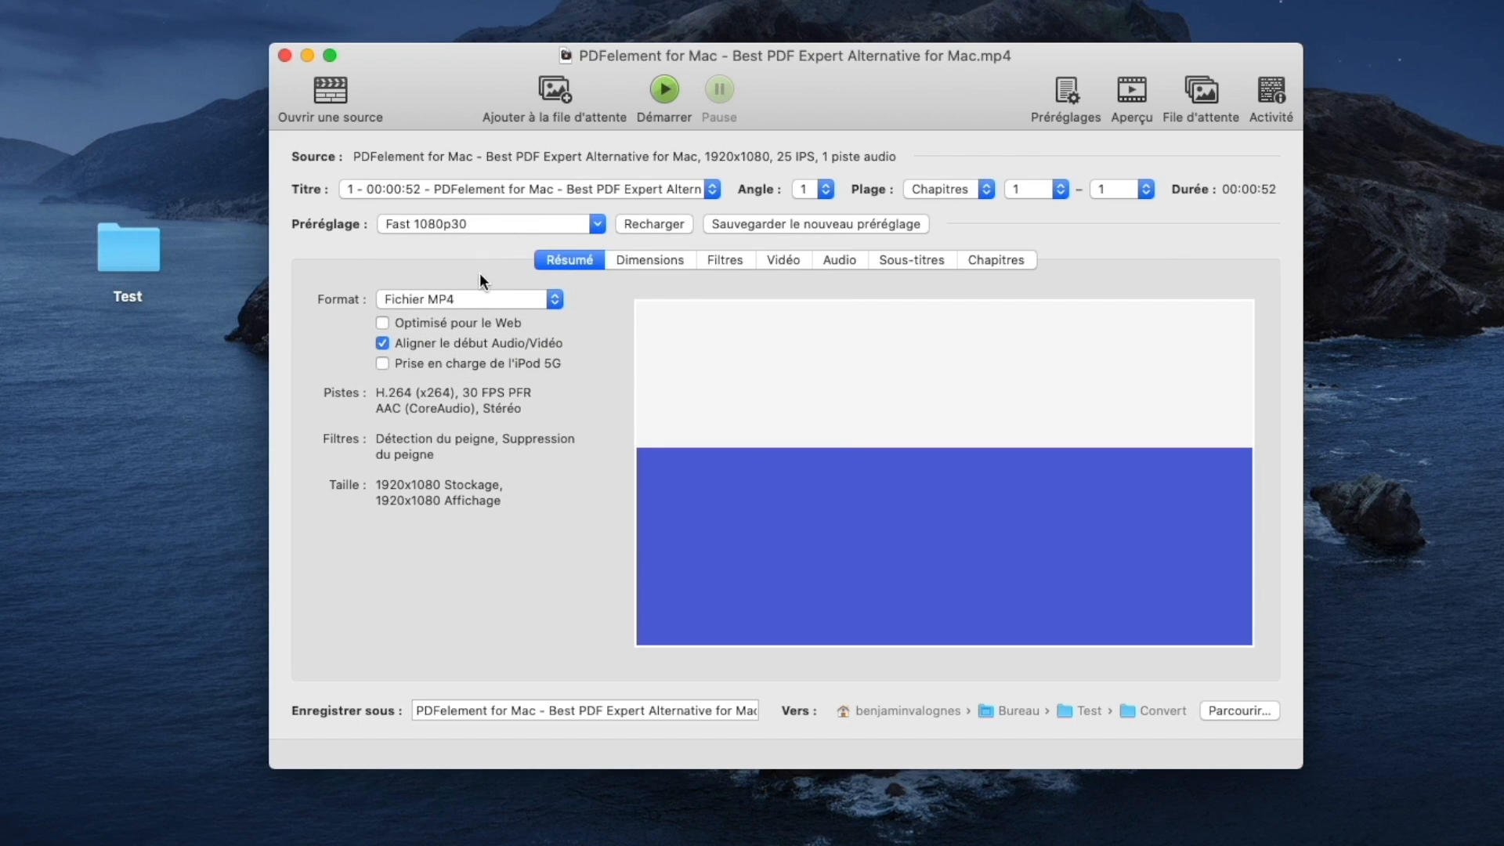
# - Set the output format of the video to WebM
pyautogui.click(483, 298)
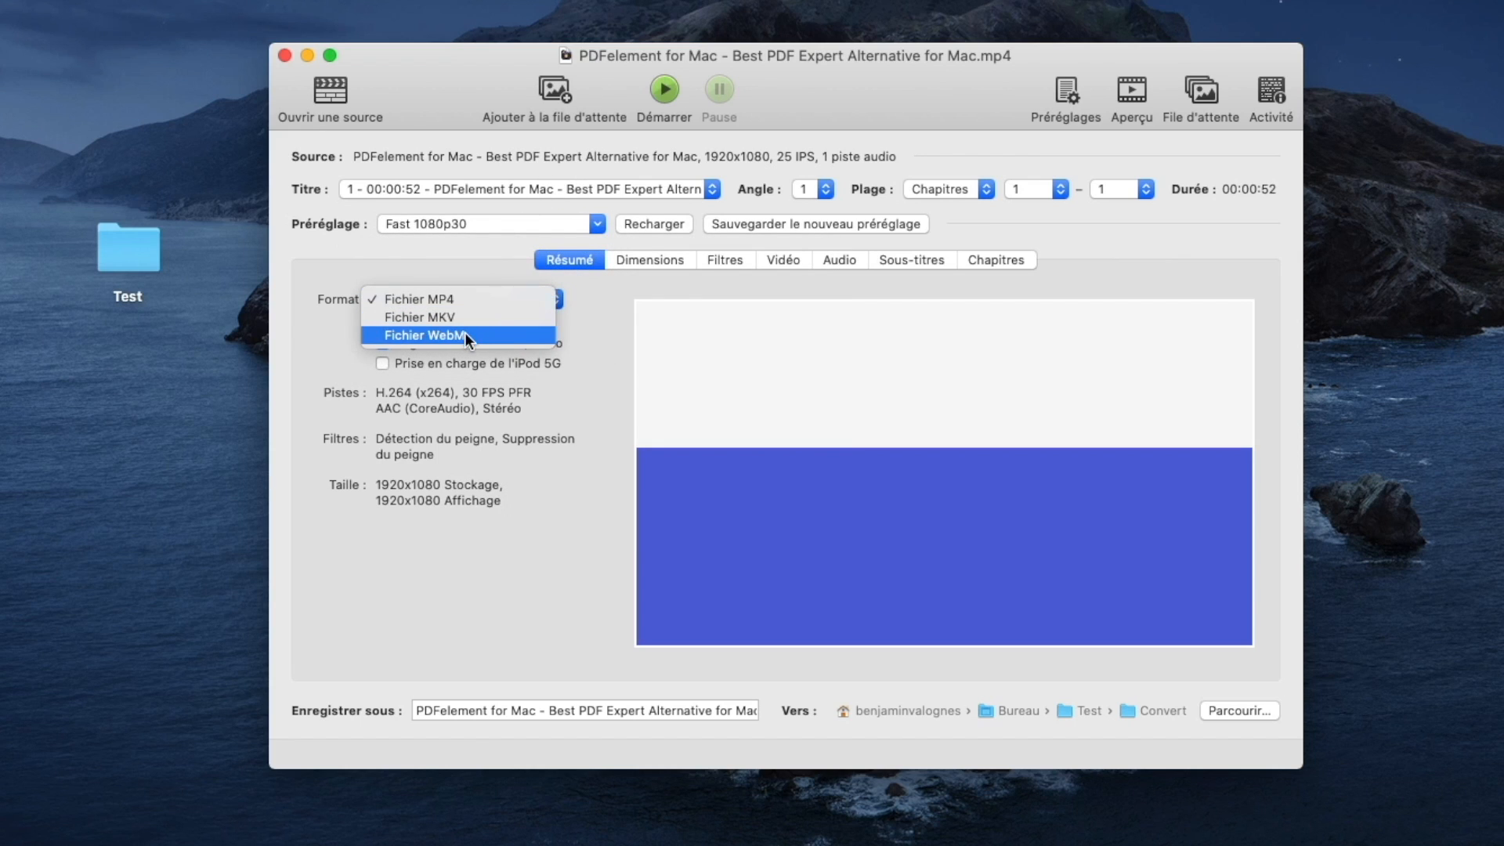
pyautogui.click(464, 335)
pyautogui.click(469, 298)
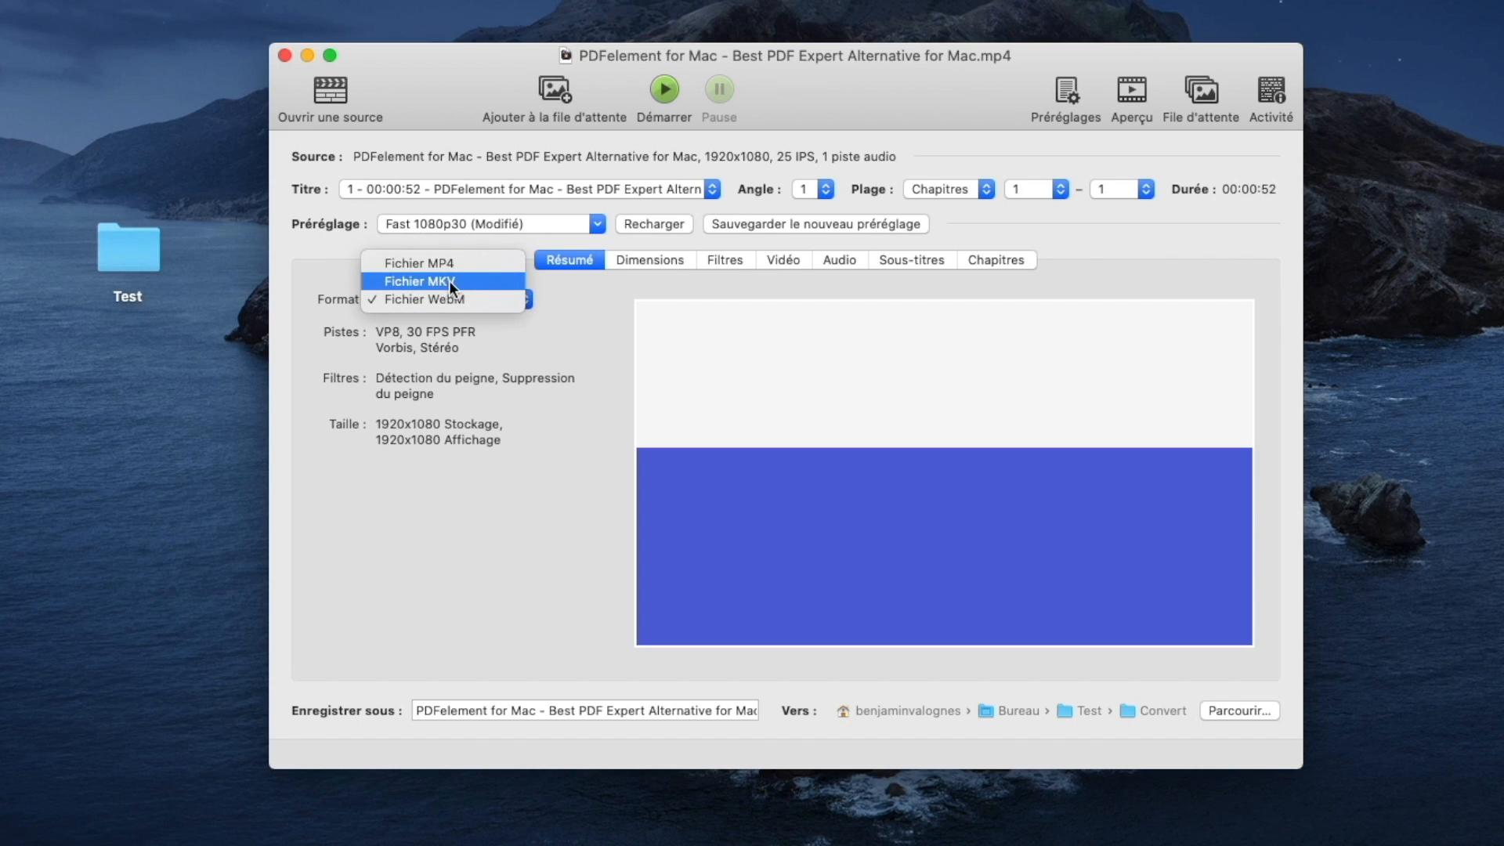
pyautogui.click(357, 306)
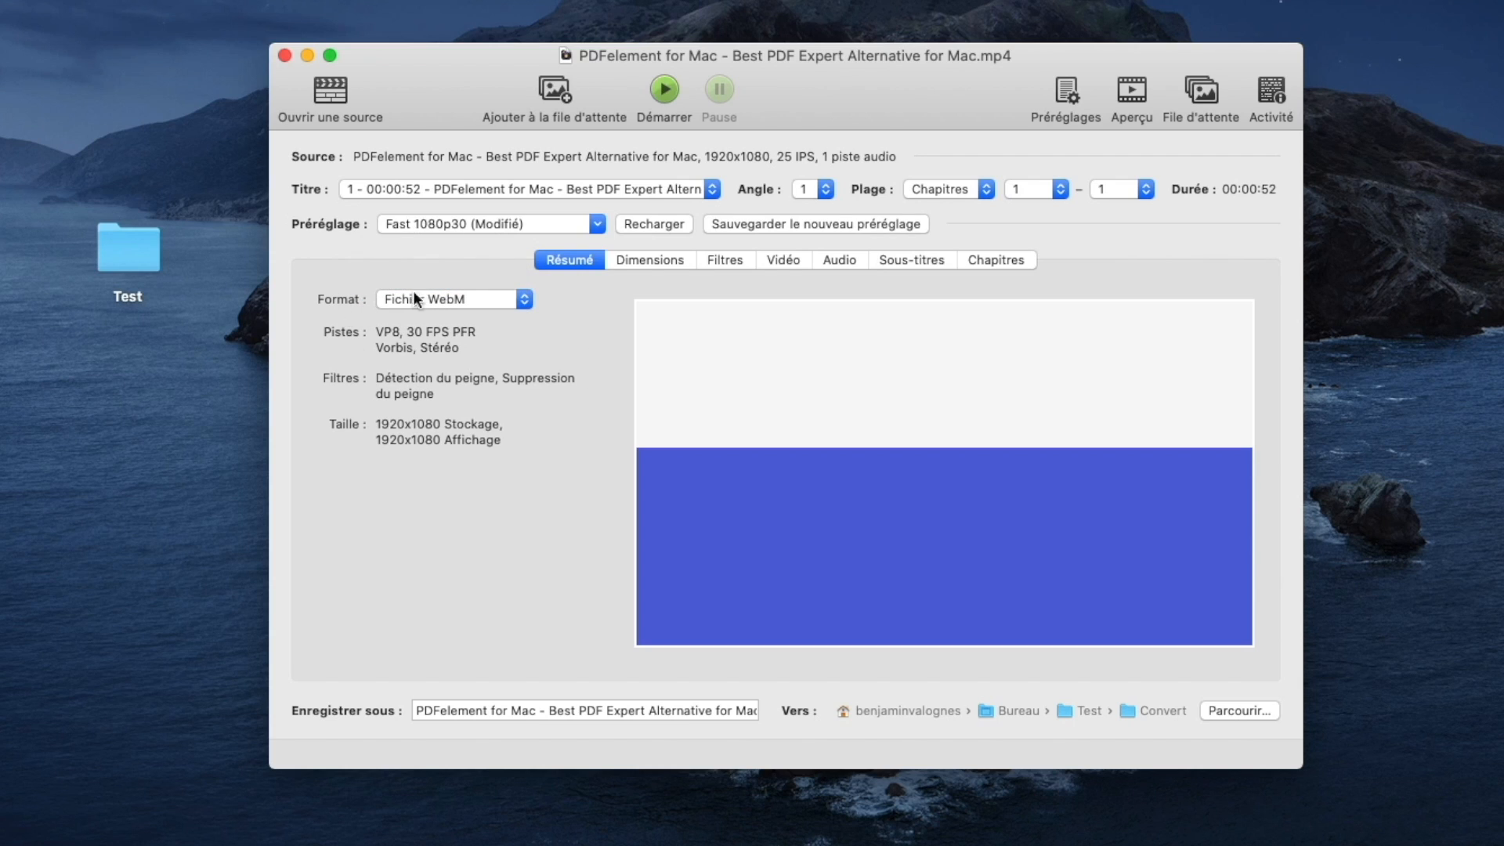
pyautogui.moveTo(375, 424); pyautogui.dragTo(464, 452)
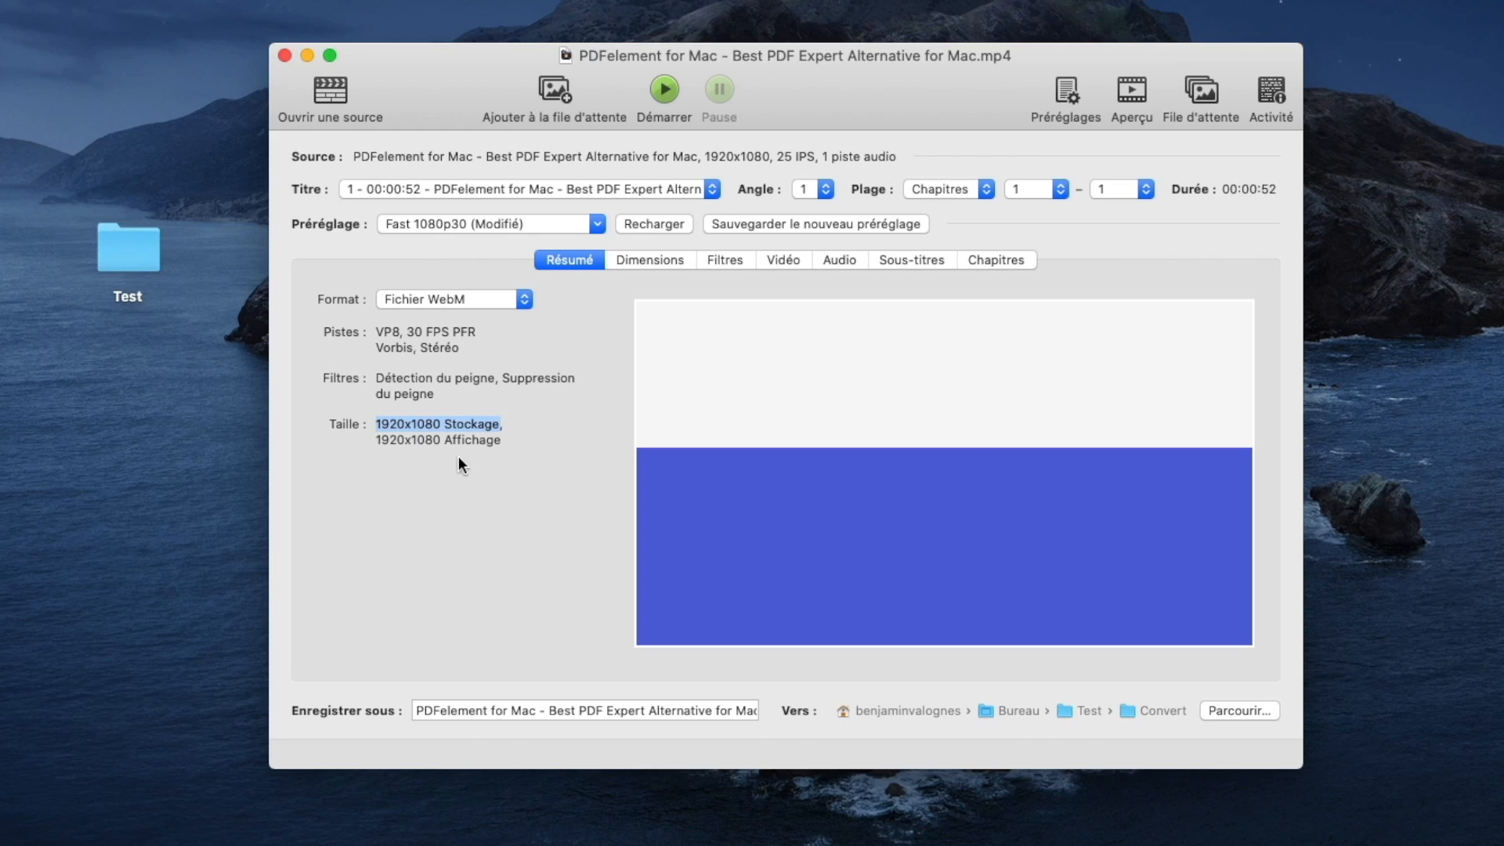
pyautogui.moveTo(376, 439); pyautogui.dragTo(432, 439)
pyautogui.click(384, 439)
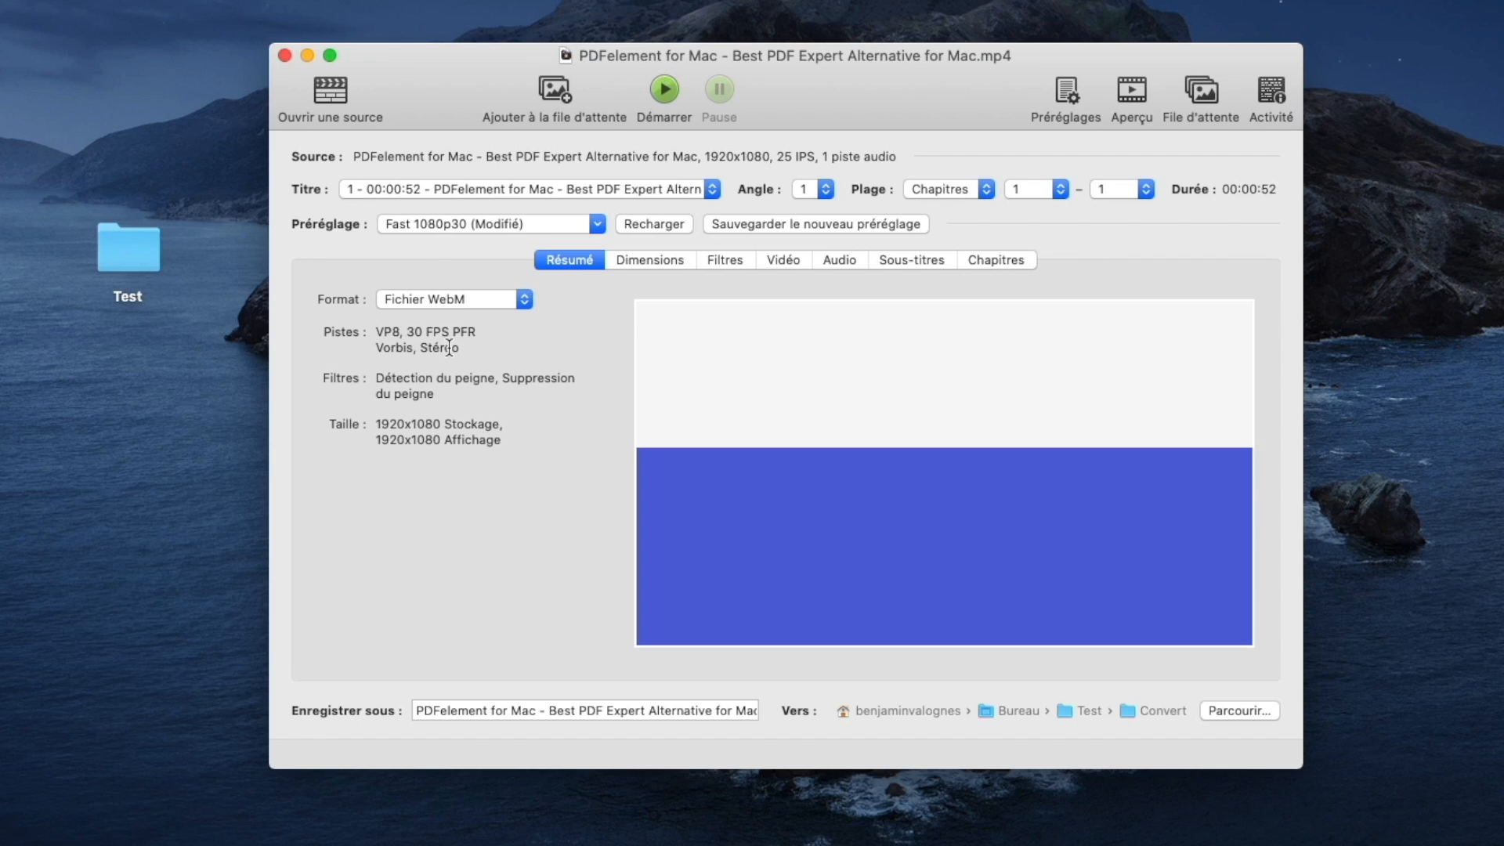
pyautogui.click(655, 186)
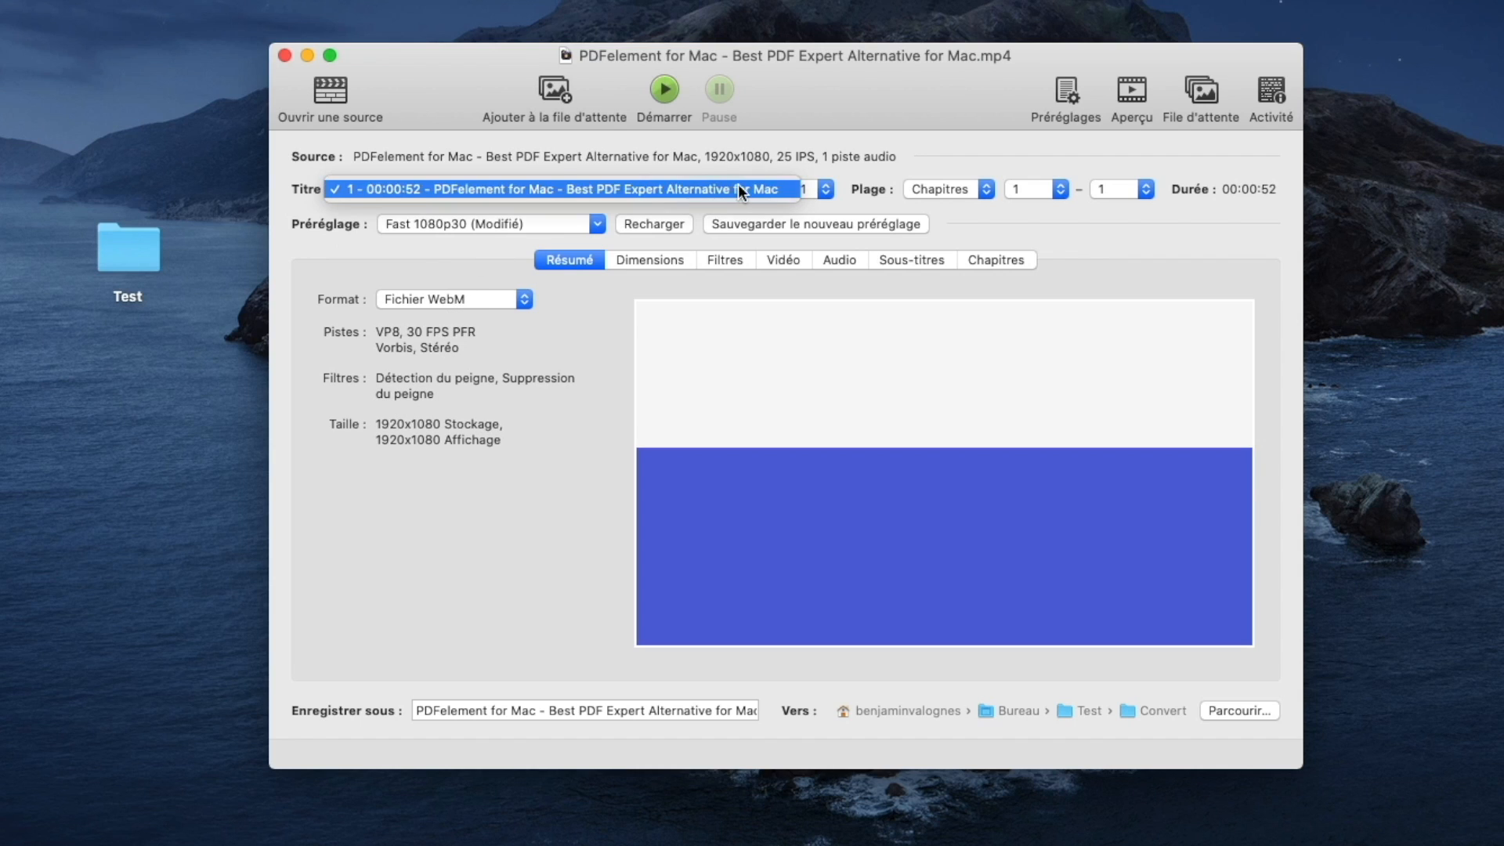
pyautogui.click(464, 307)
pyautogui.click(462, 299)
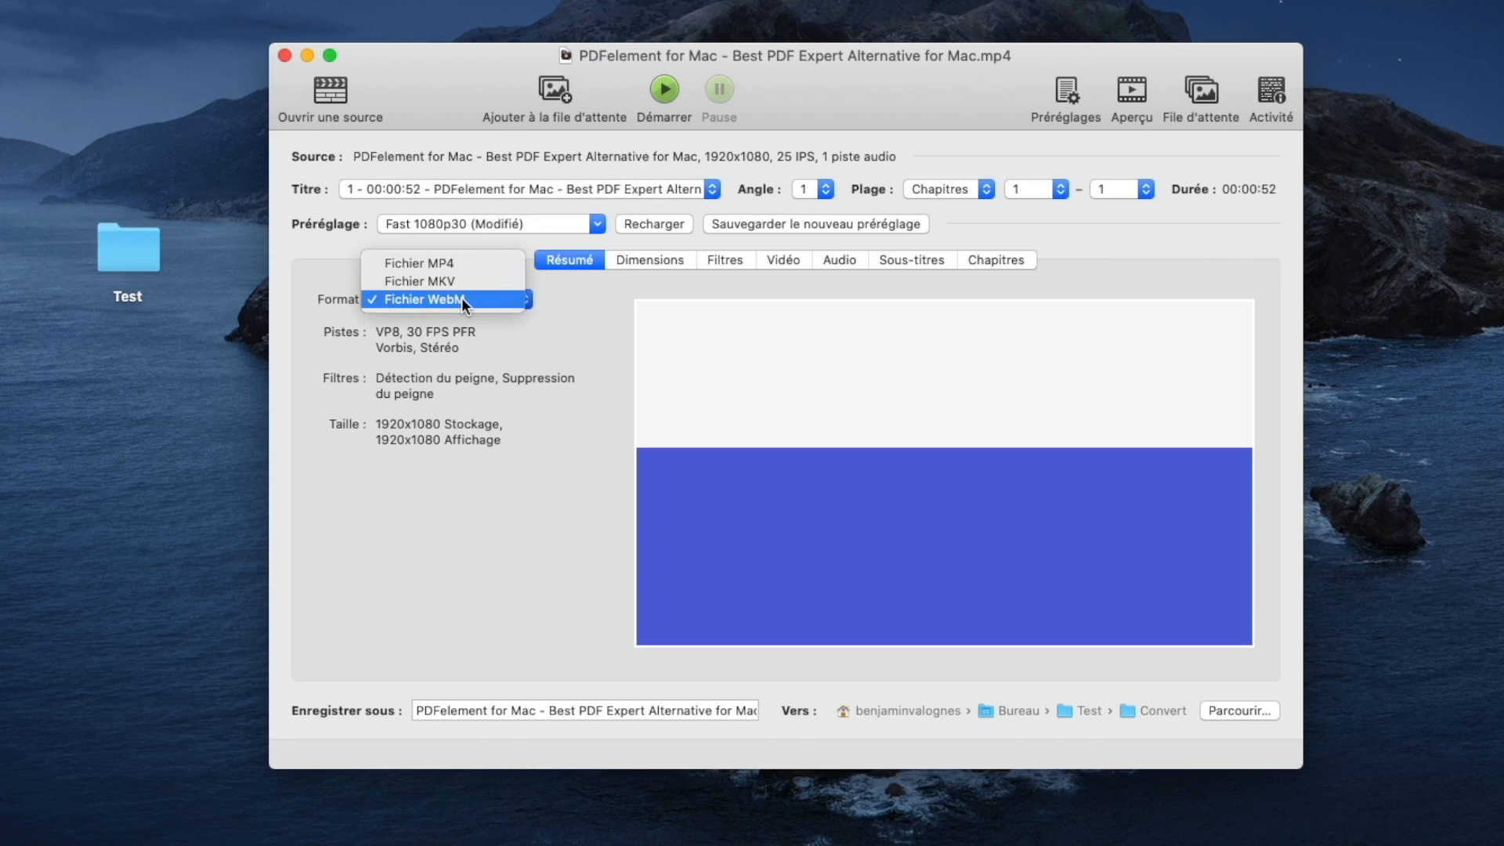
pyautogui.click(464, 300)
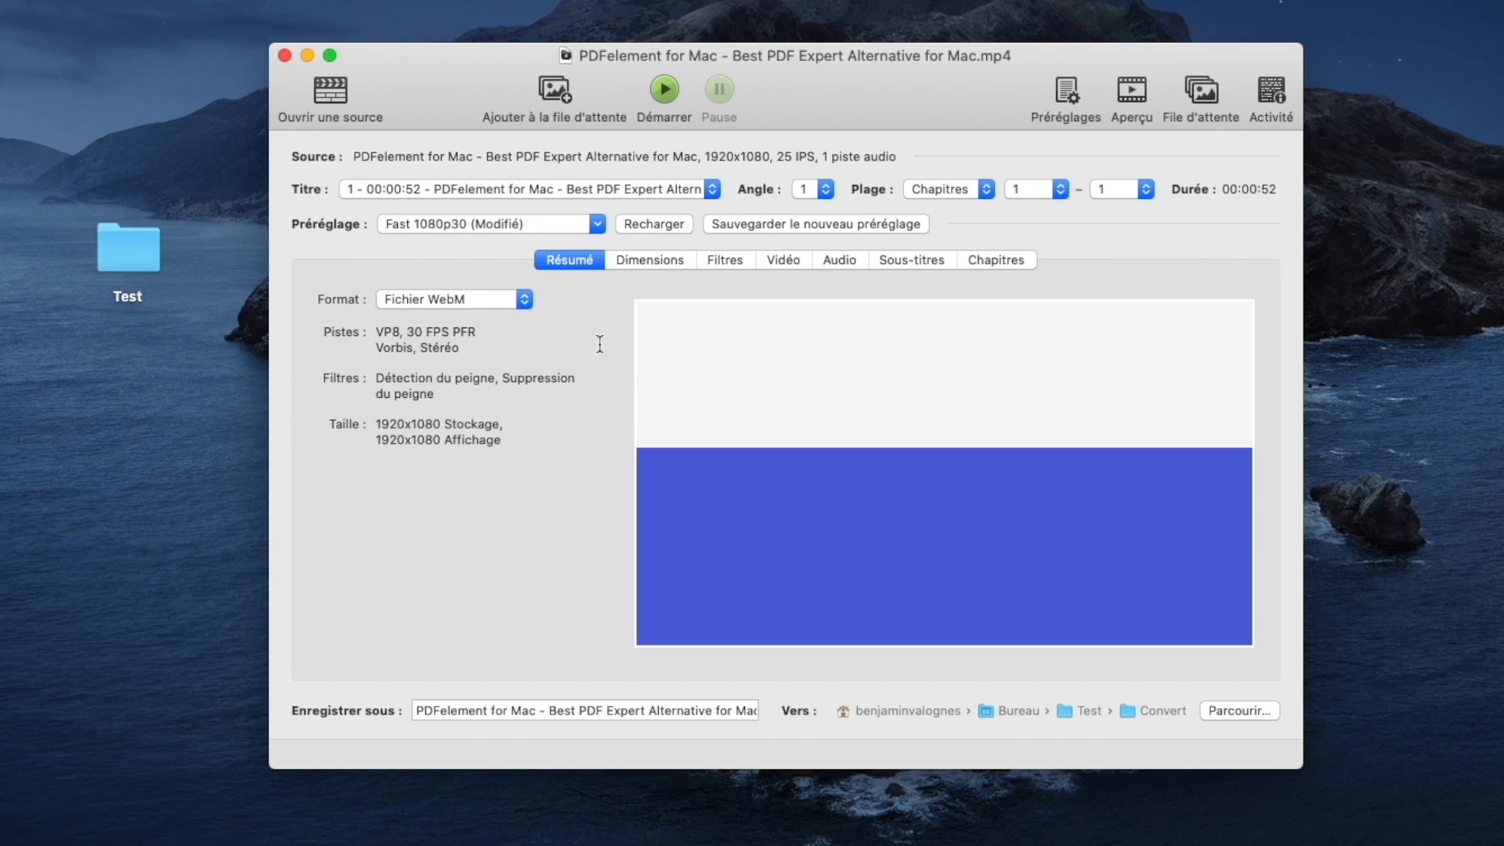
# - Switch the cropping (Recadrage) of the video from automatic to custom (Personnalisé) in the dimension settings
pyautogui.click(650, 261)
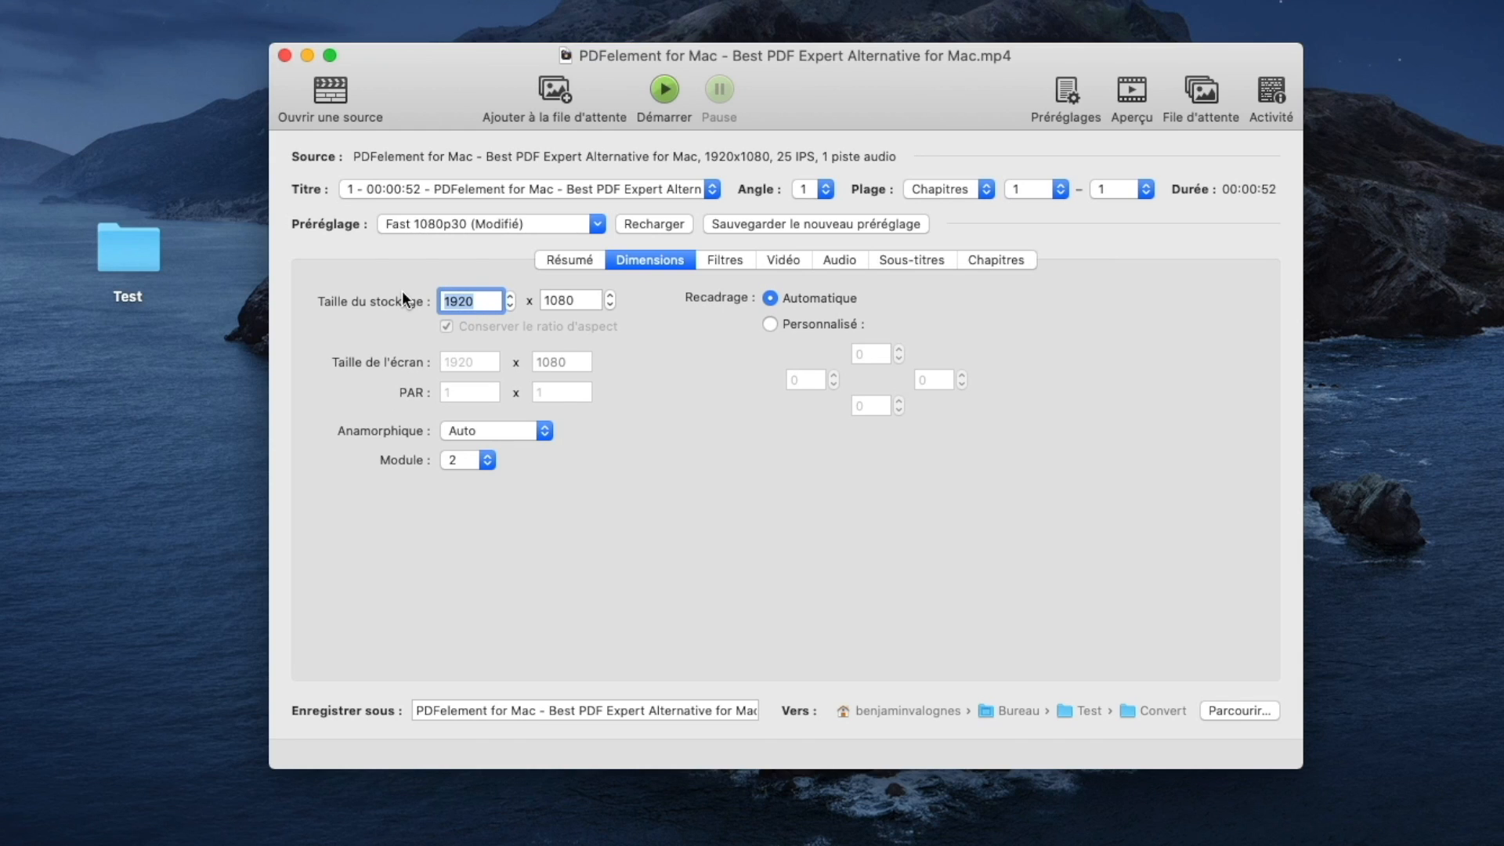
pyautogui.click(770, 324)
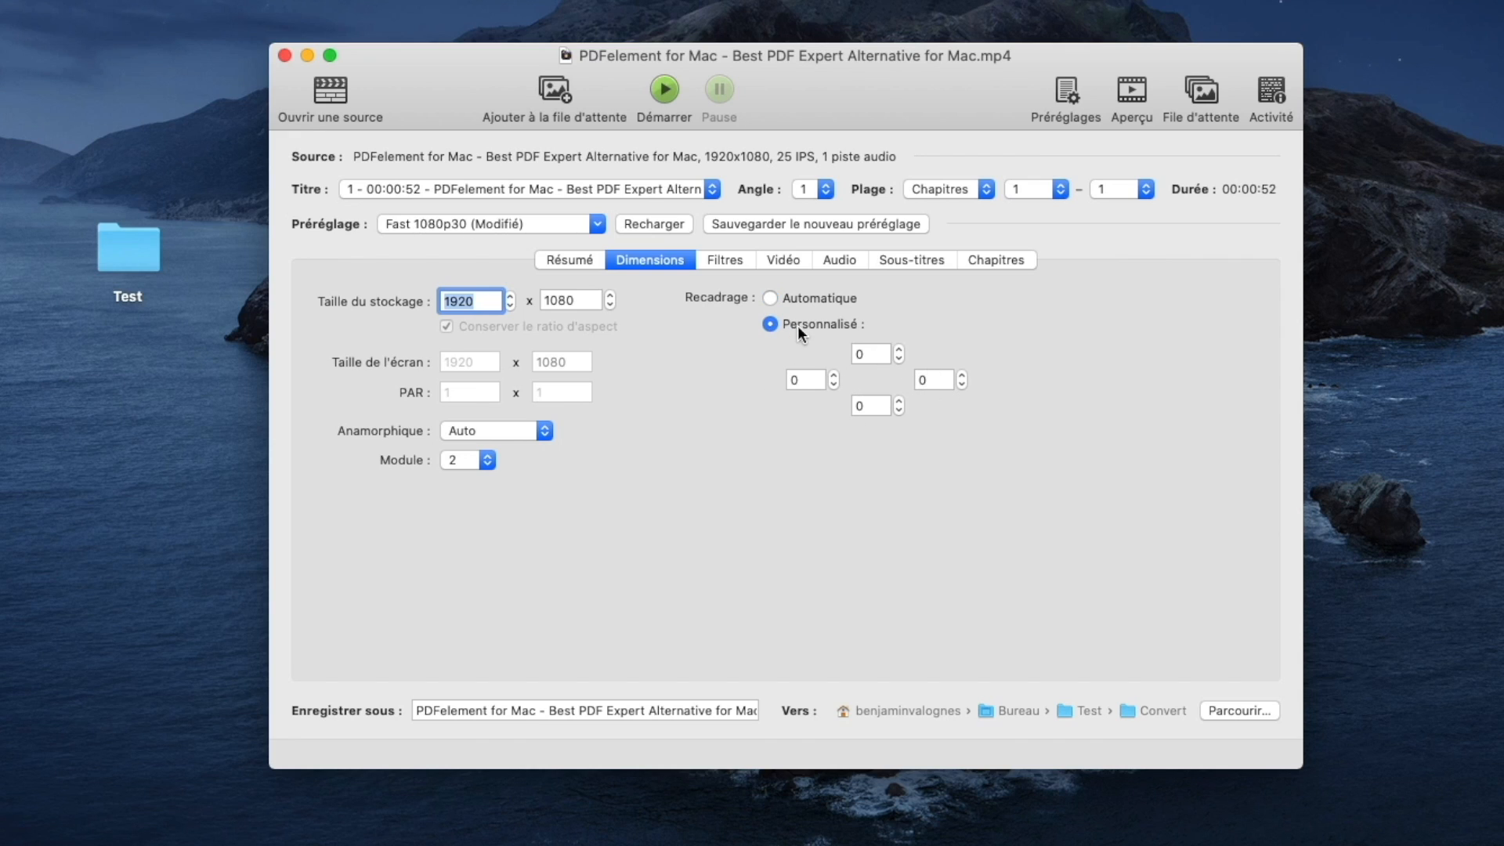
pyautogui.click(863, 354)
pyautogui.click(810, 380)
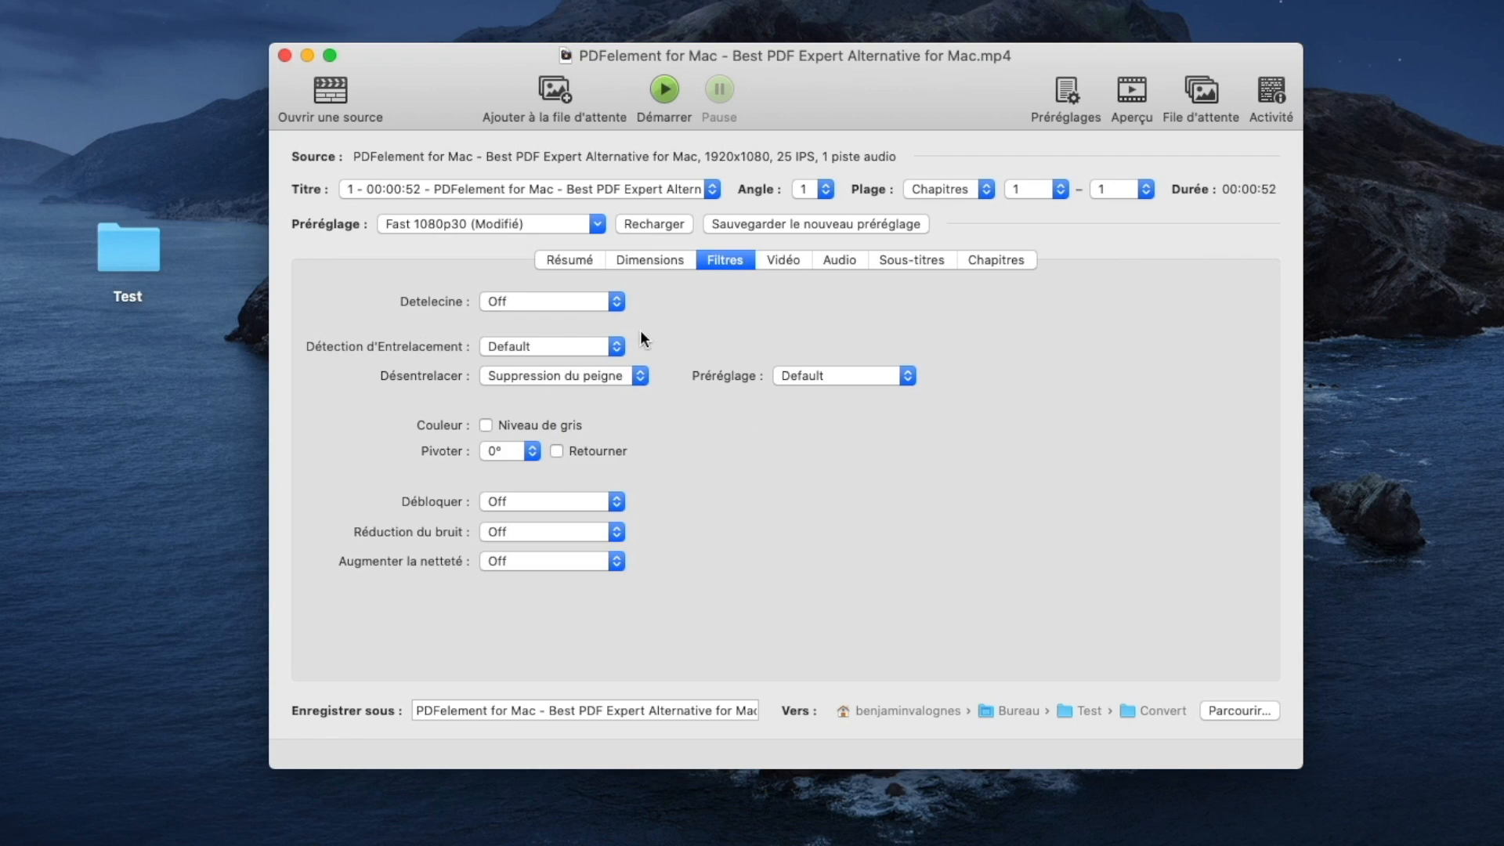
# - Review the video encoding settings, keeping the frame rate at 30 IPS and examining the constant quality option
pyautogui.click(782, 260)
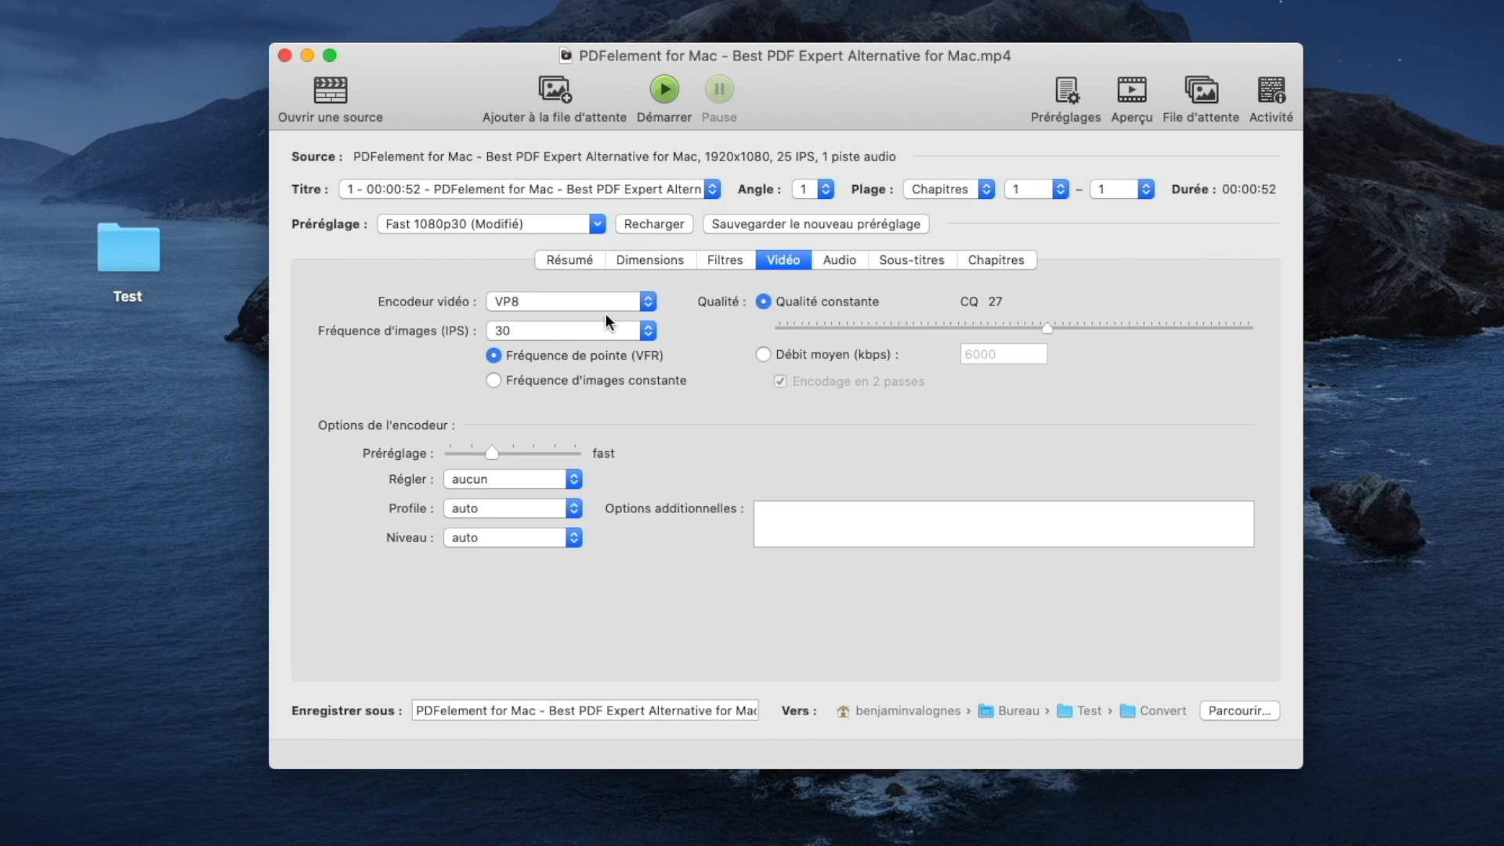
pyautogui.click(596, 328)
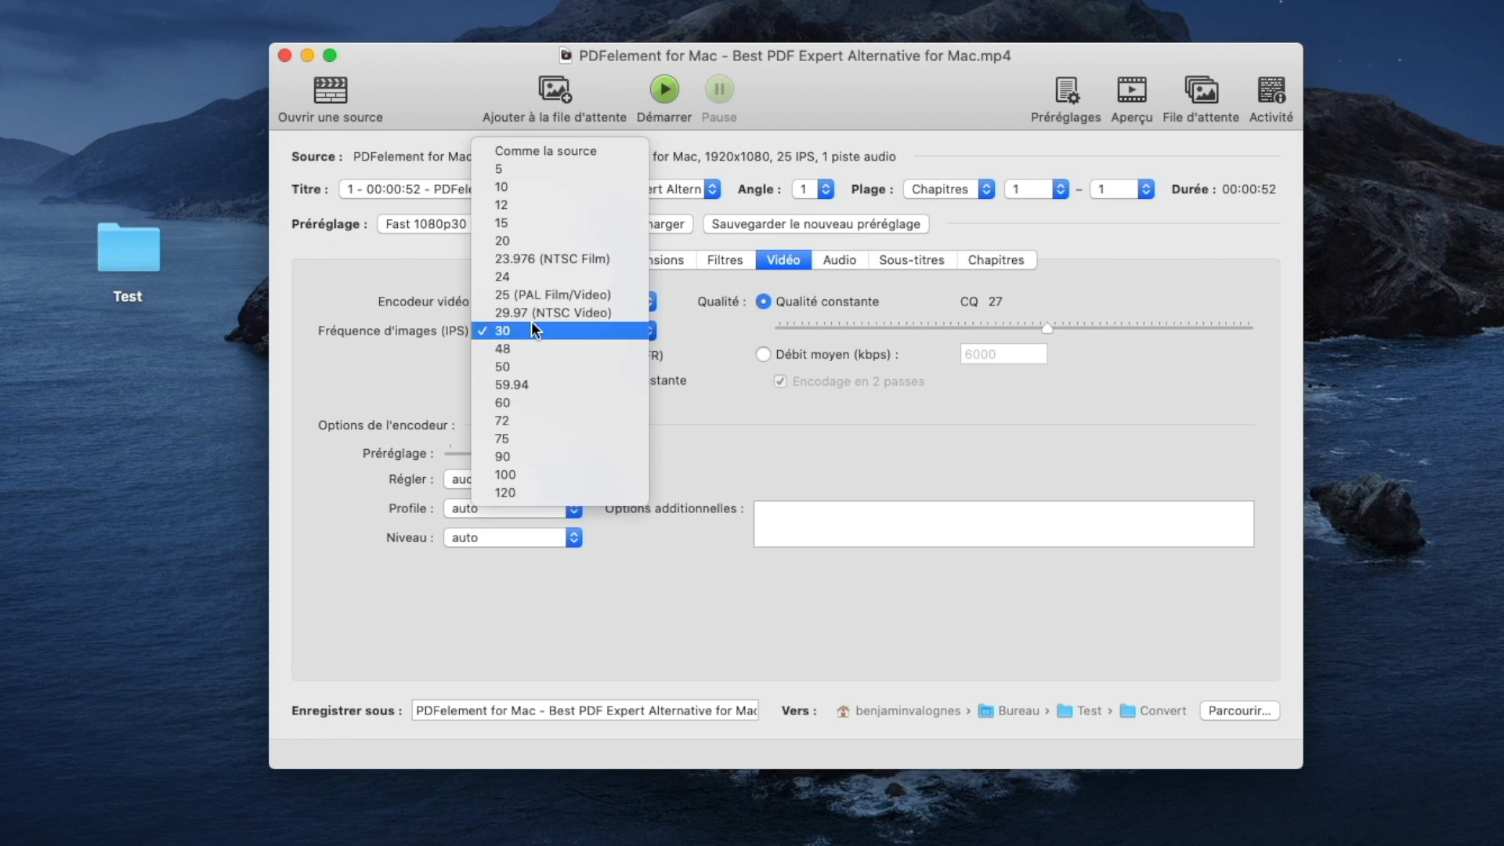
pyautogui.click(490, 335)
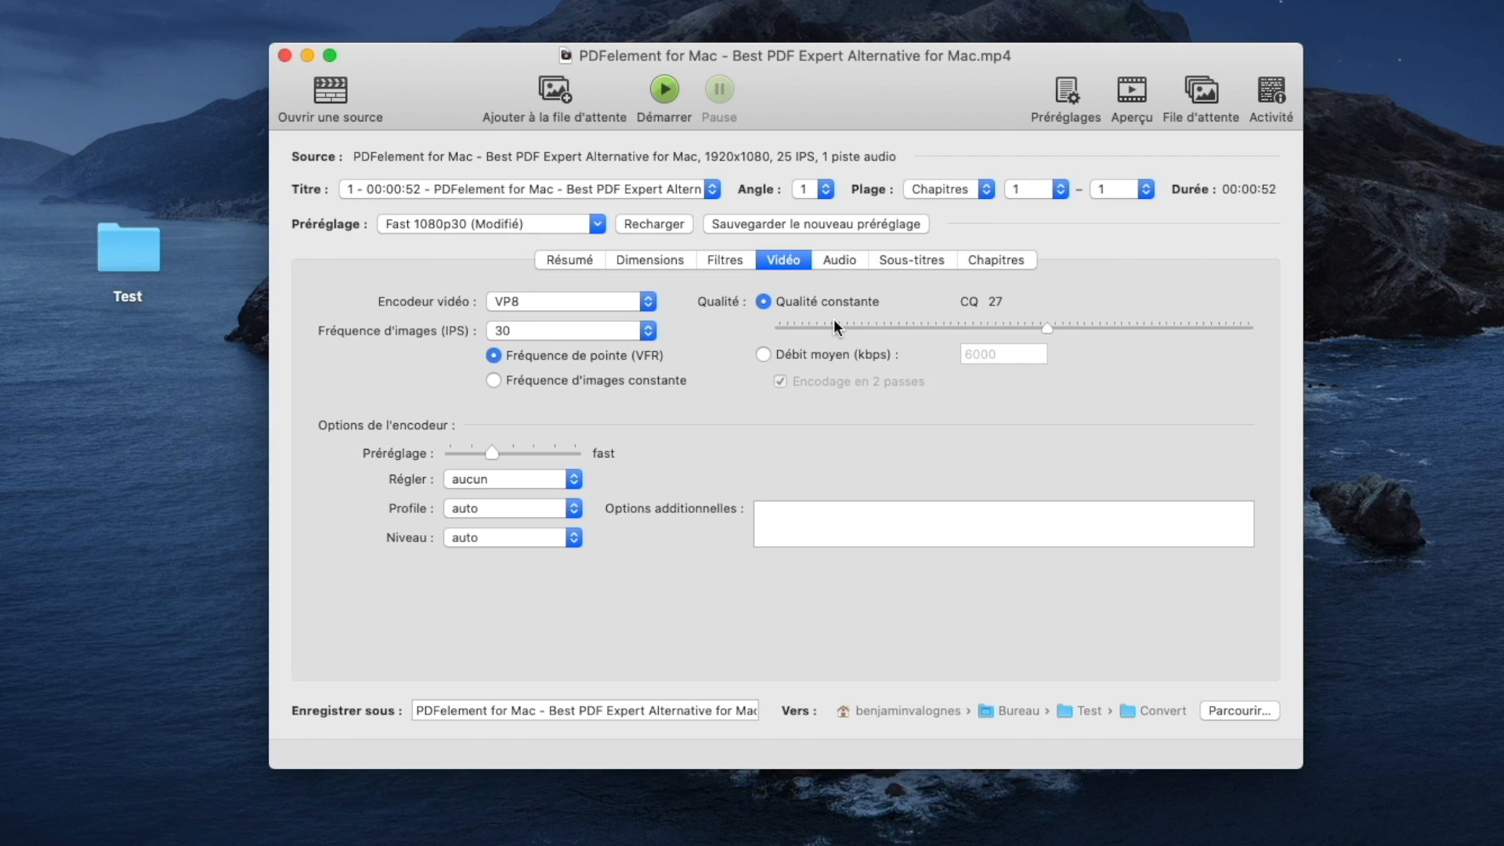
pyautogui.moveTo(827, 324)
# - Examine the audio track's bitrate choices and the subtitle and chapter settings, and return to the conversion summary
pyautogui.click(840, 260)
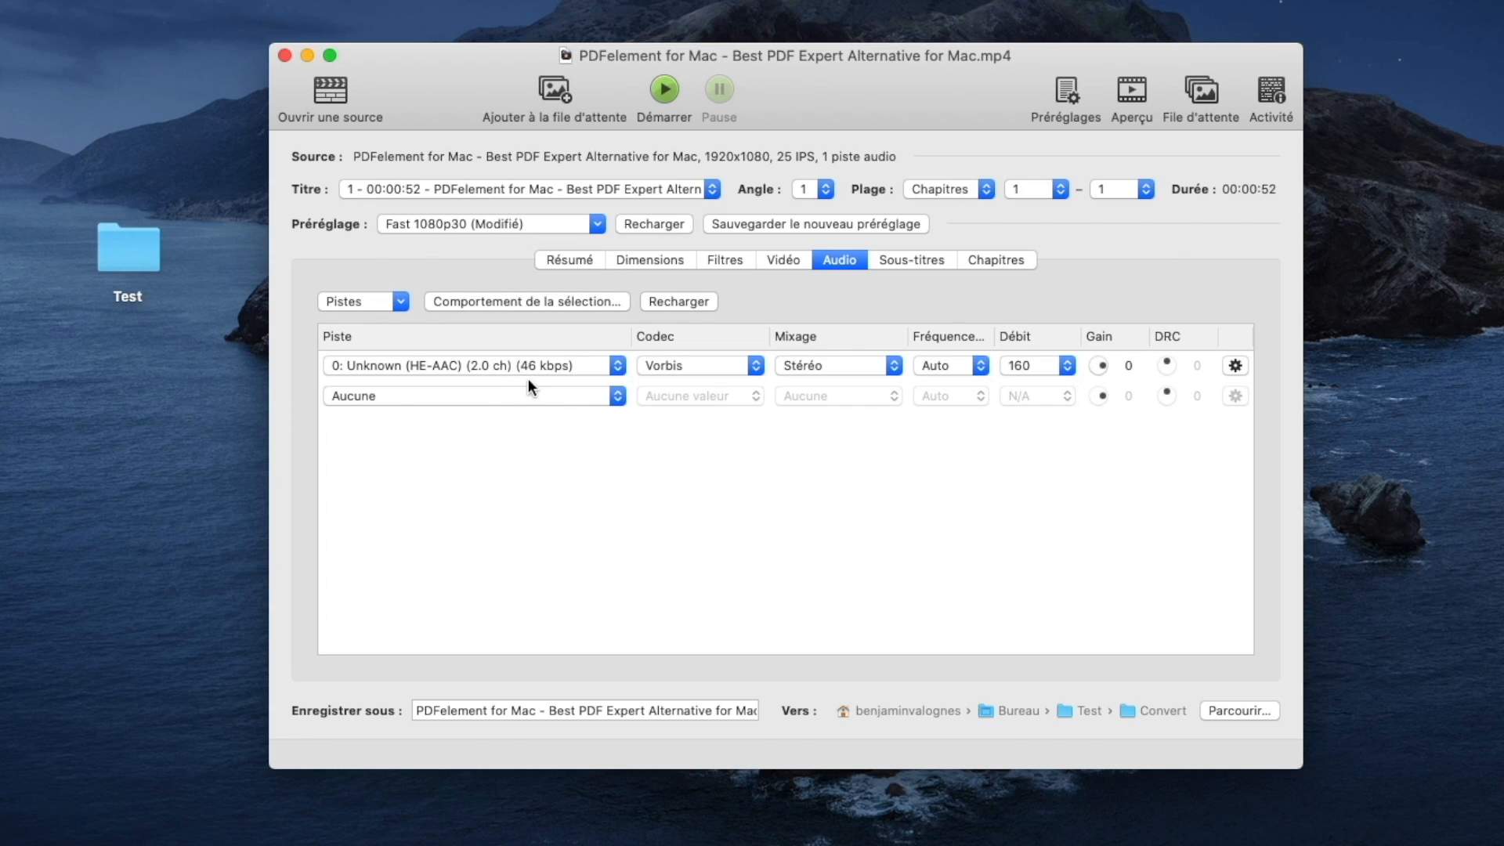
pyautogui.click(1032, 366)
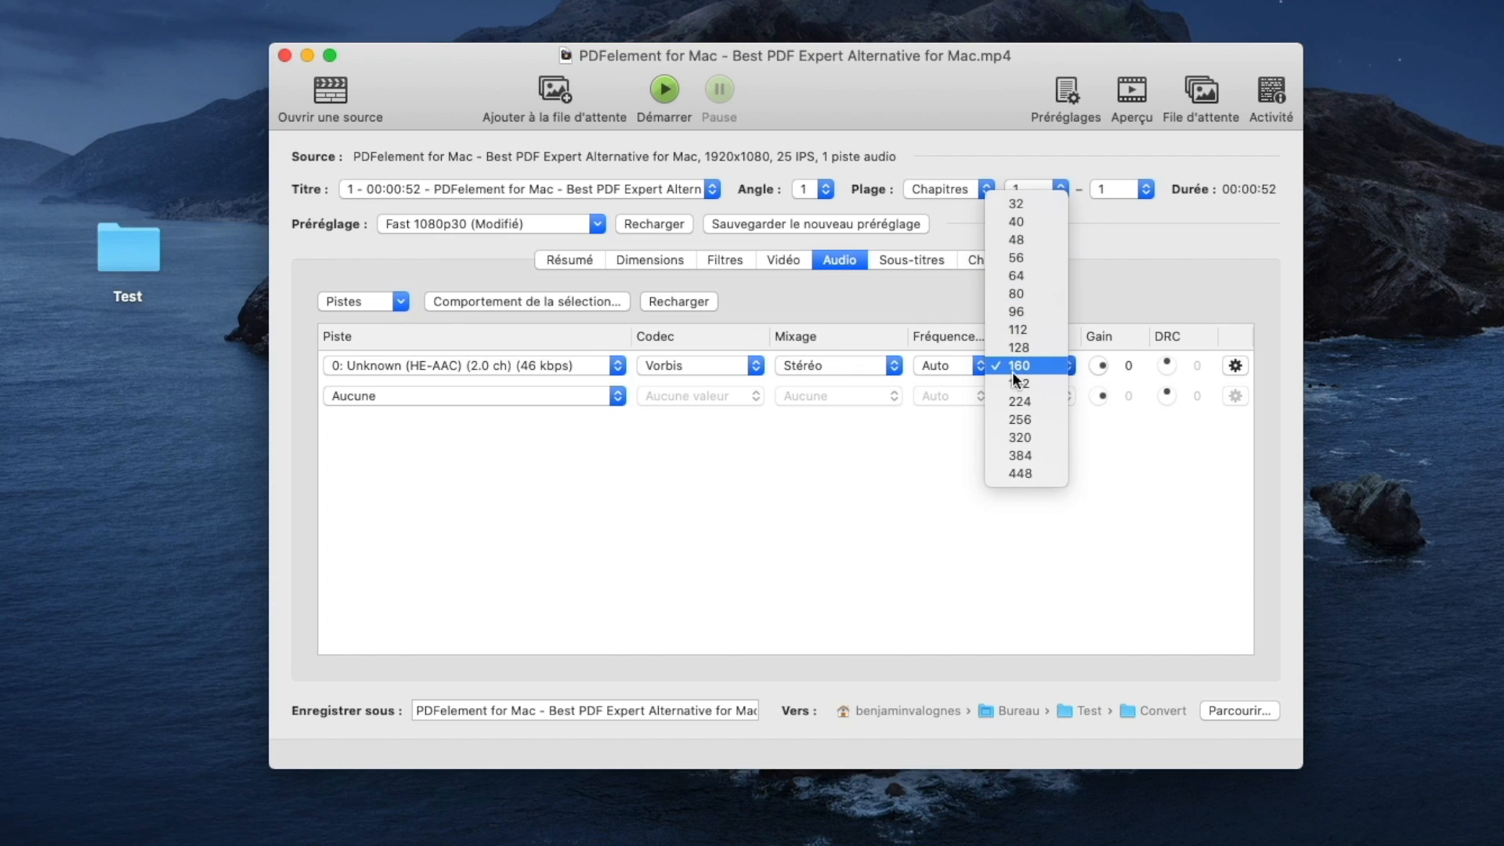
pyautogui.click(851, 488)
pyautogui.click(925, 263)
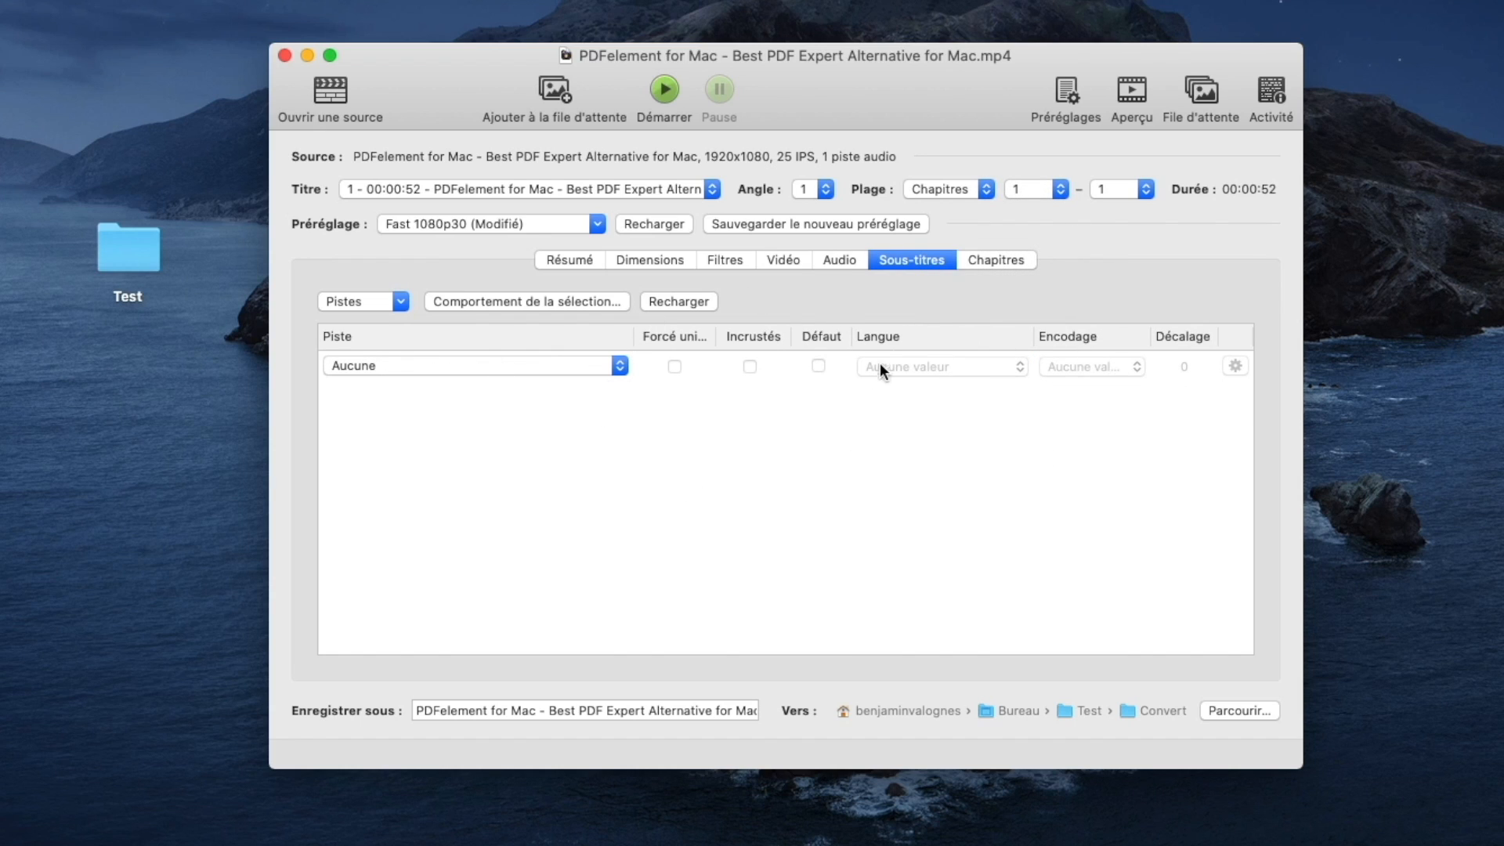
pyautogui.click(984, 263)
pyautogui.click(576, 262)
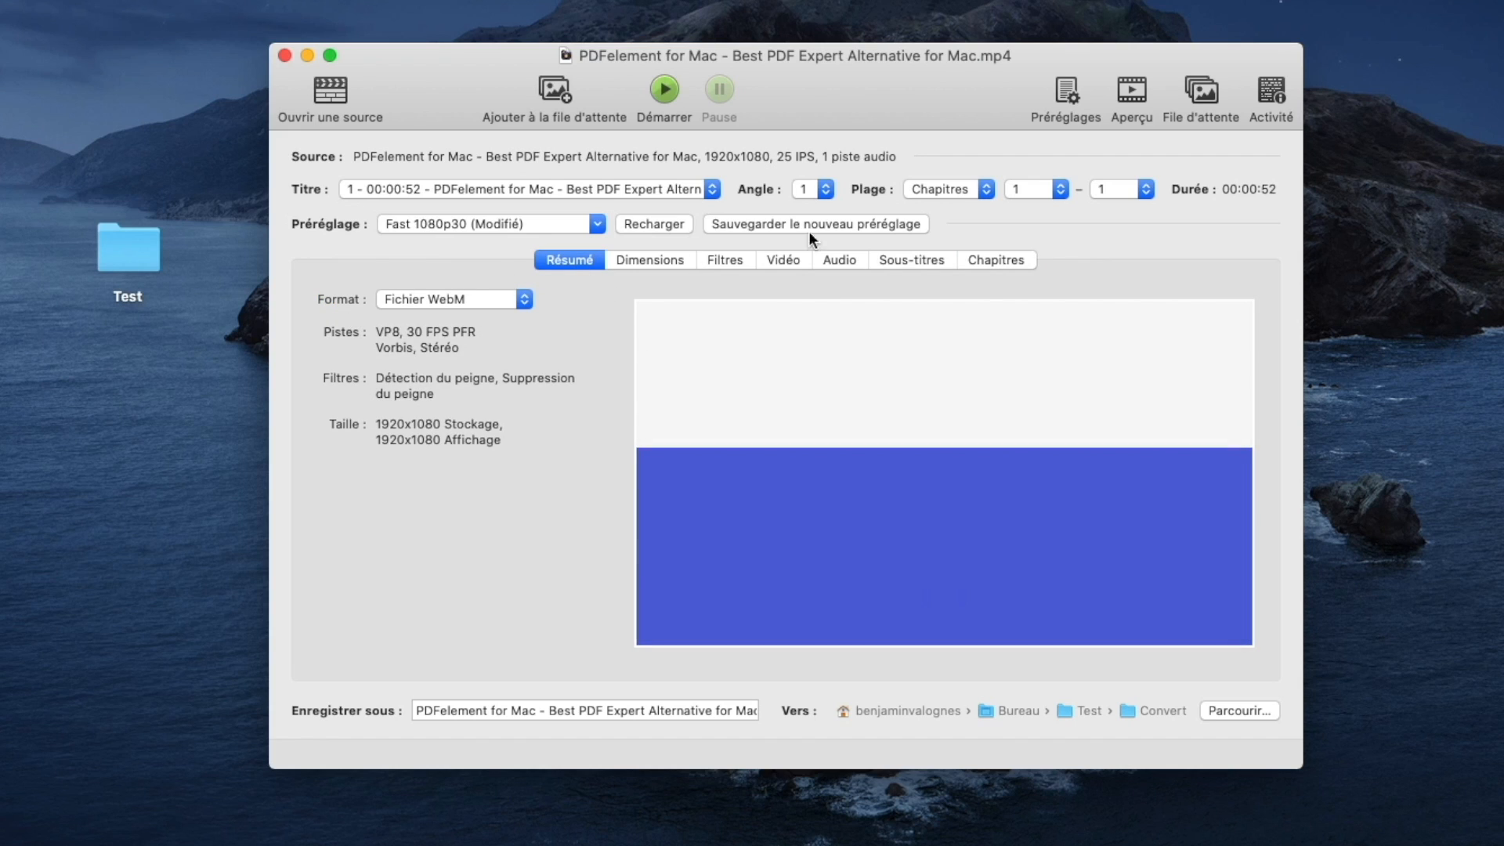
# - Start encoding the video to WebM and let the conversion run to completion
pyautogui.click(665, 87)
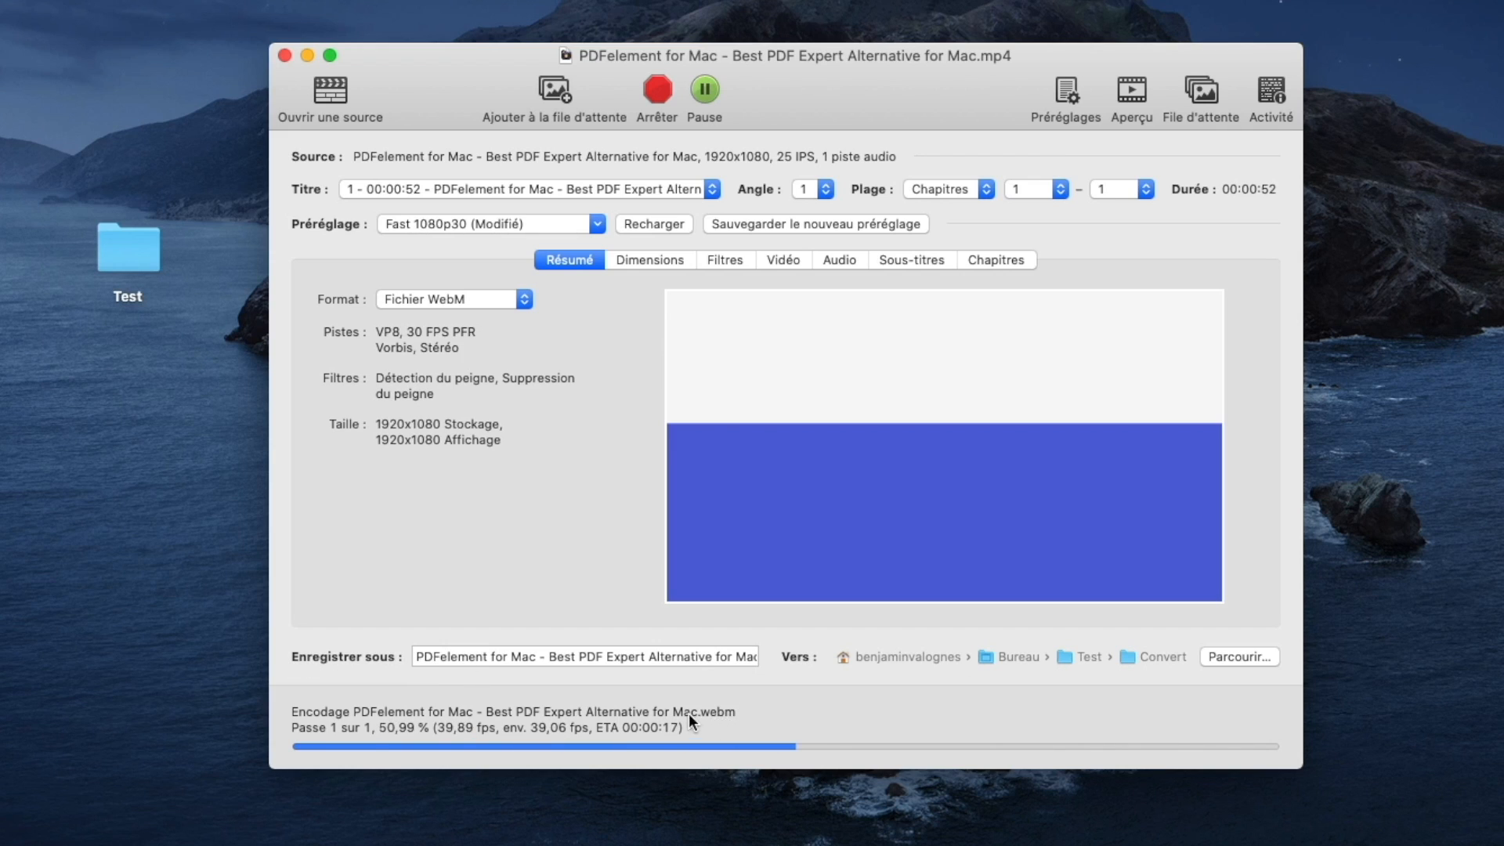
pyautogui.click(435, 297)
pyautogui.click(459, 296)
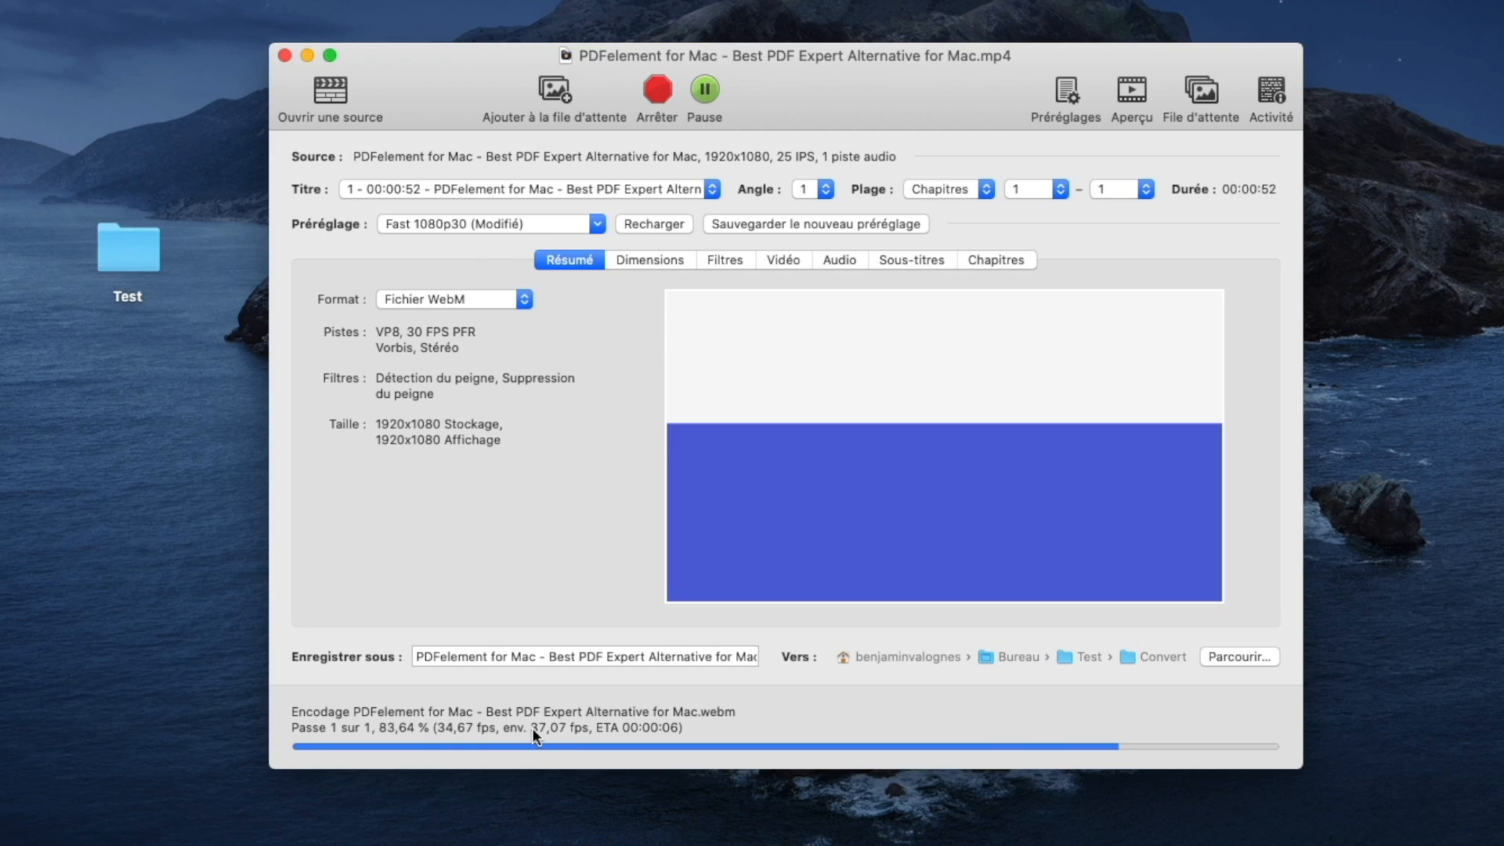
pyautogui.moveTo(819, 435)
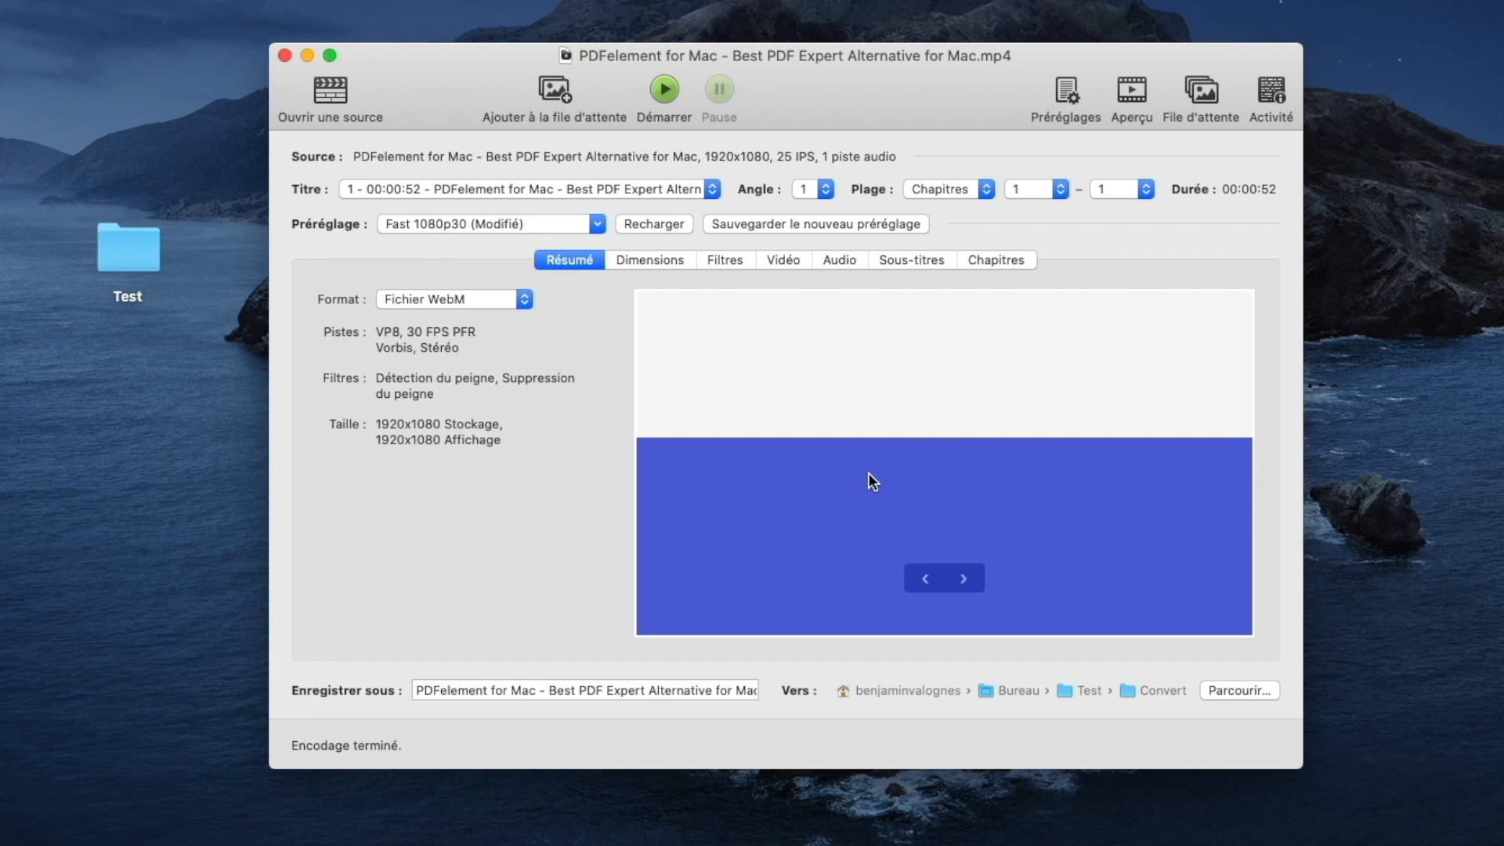
# - In Finder, check the original MP4 in the Test folder and the converted WebM file in its Convert subfolder, and return to HandBrake
pyautogui.doubleClick(142, 243)
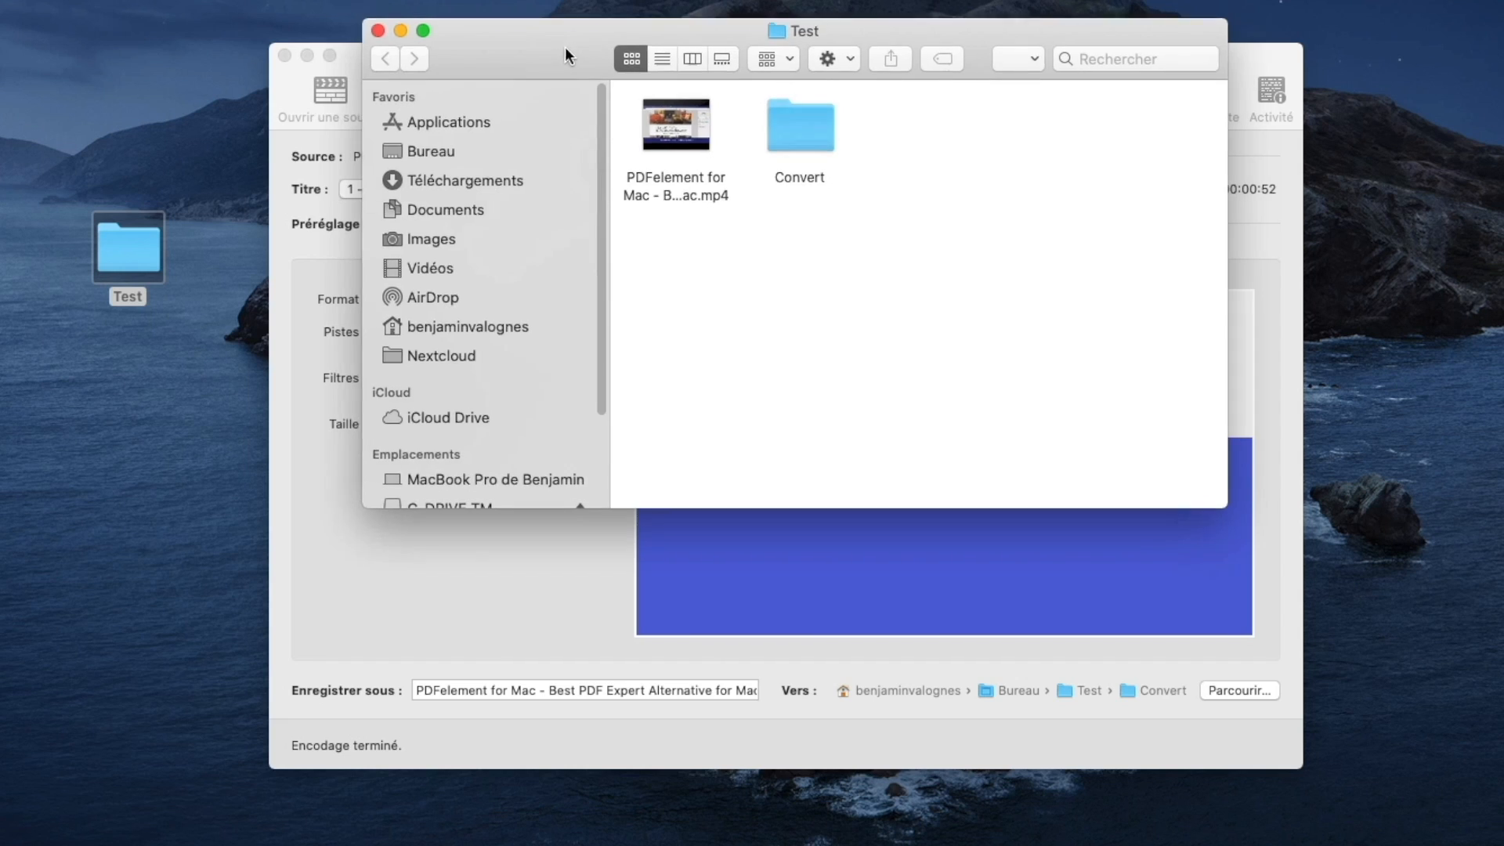
pyautogui.moveTo(565, 46); pyautogui.dragTo(593, 230)
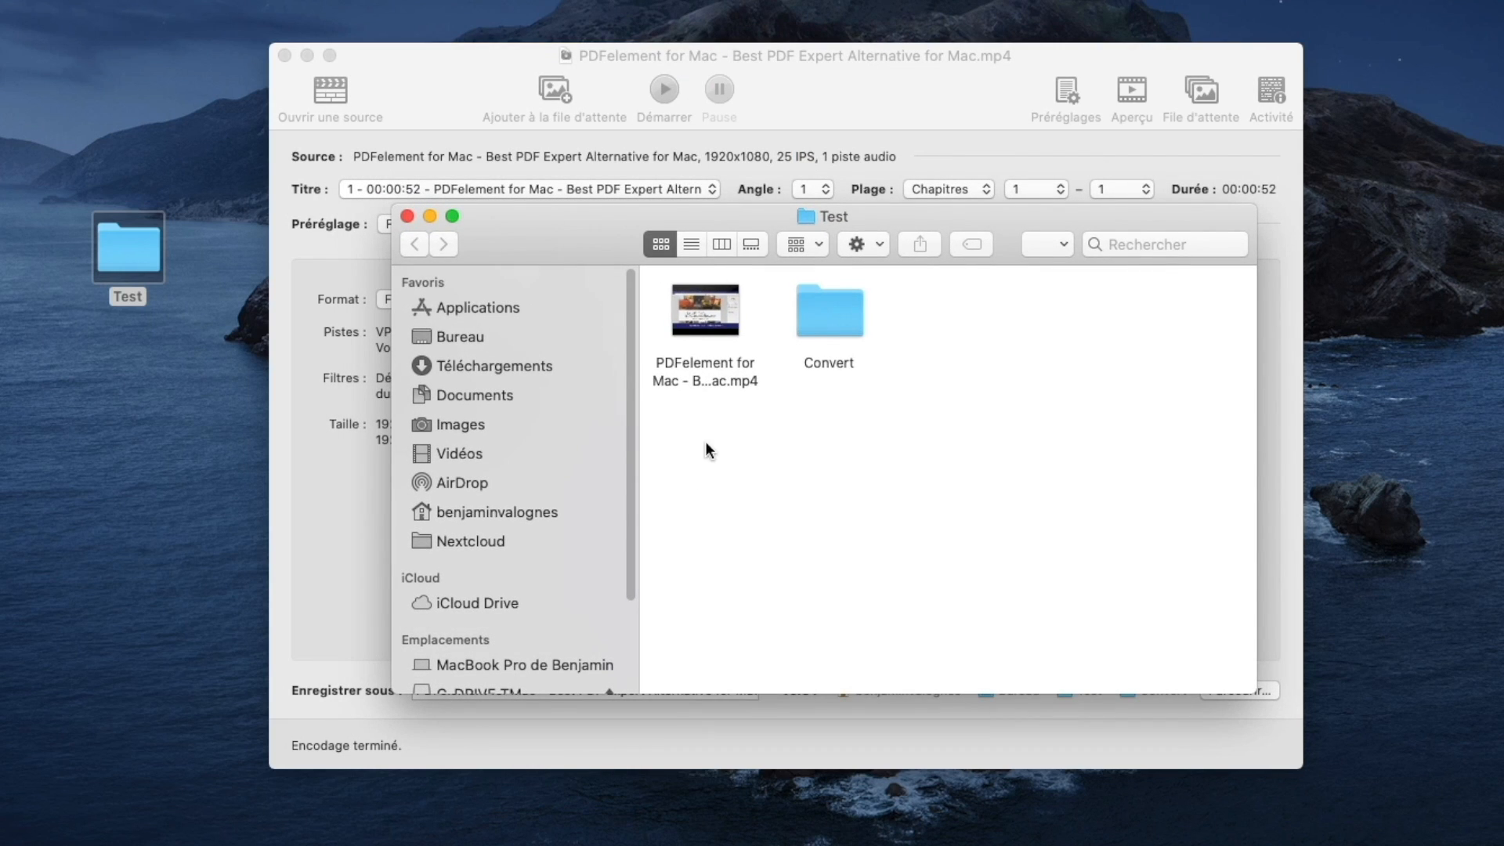
pyautogui.click(716, 368)
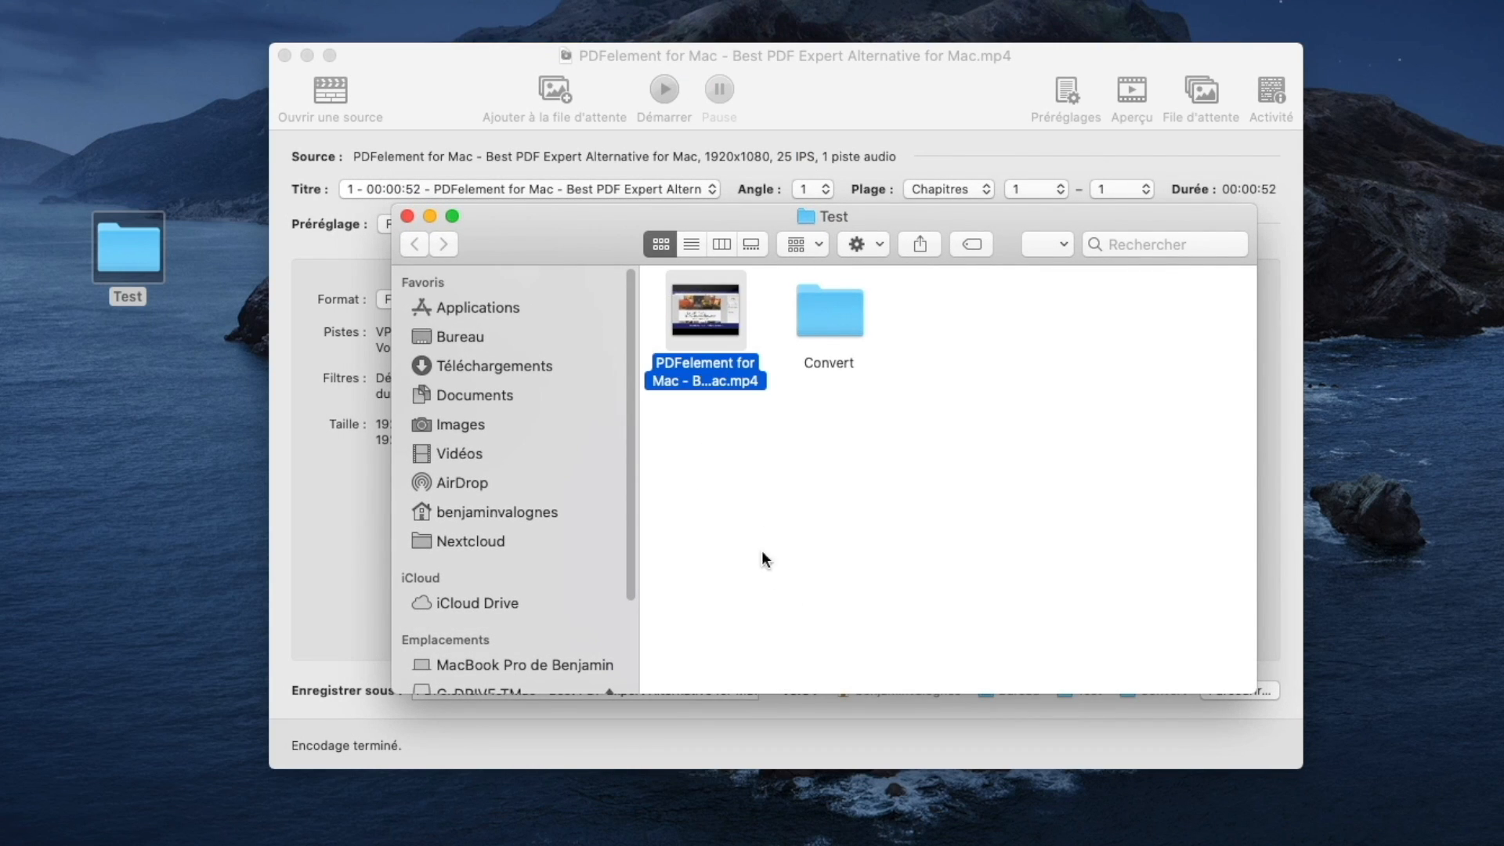
pyautogui.doubleClick(820, 336)
pyautogui.click(711, 362)
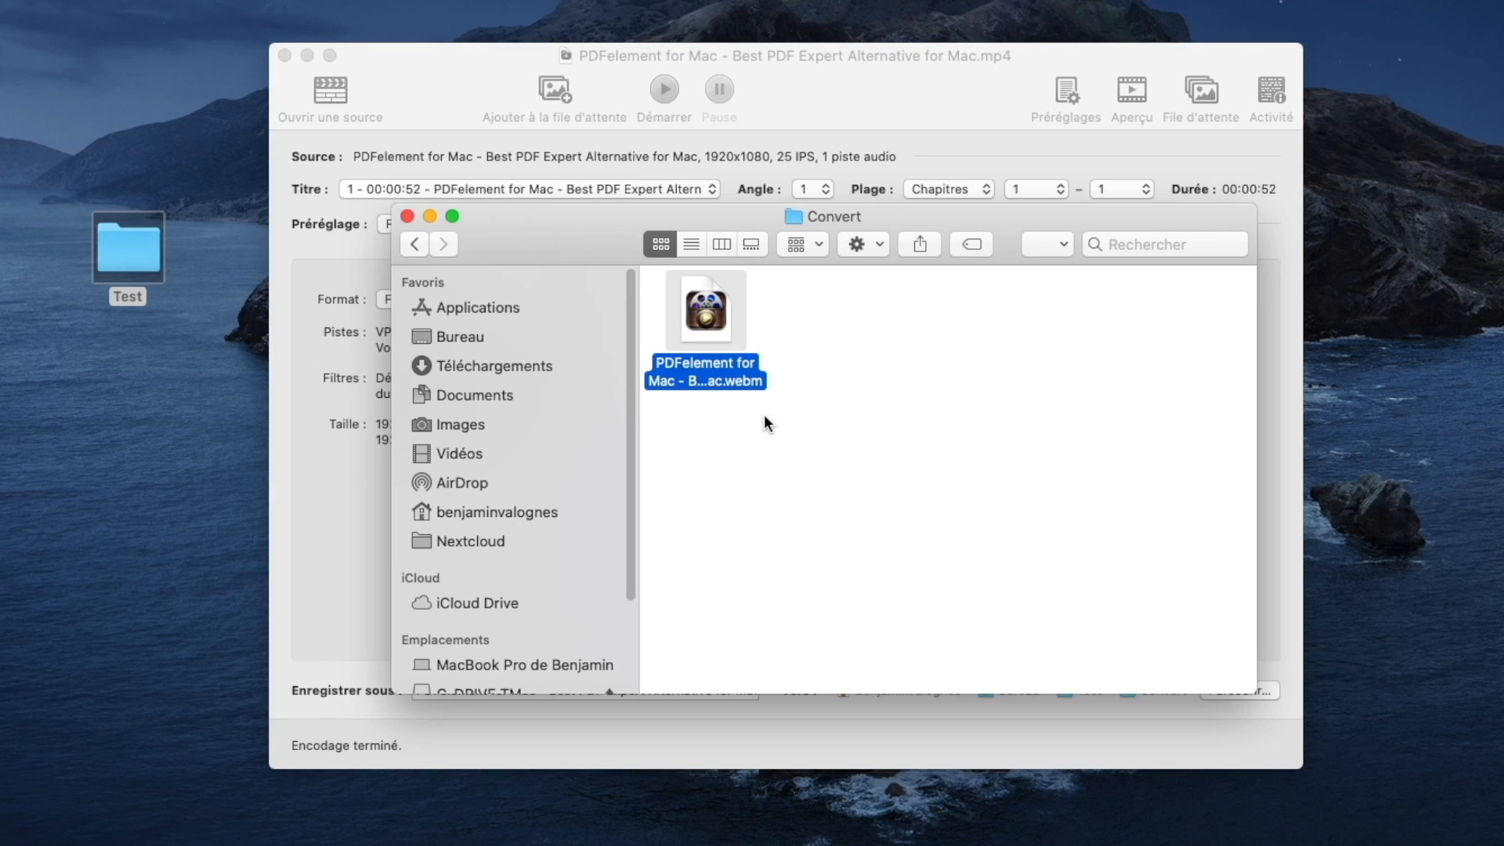
pyautogui.click(390, 505)
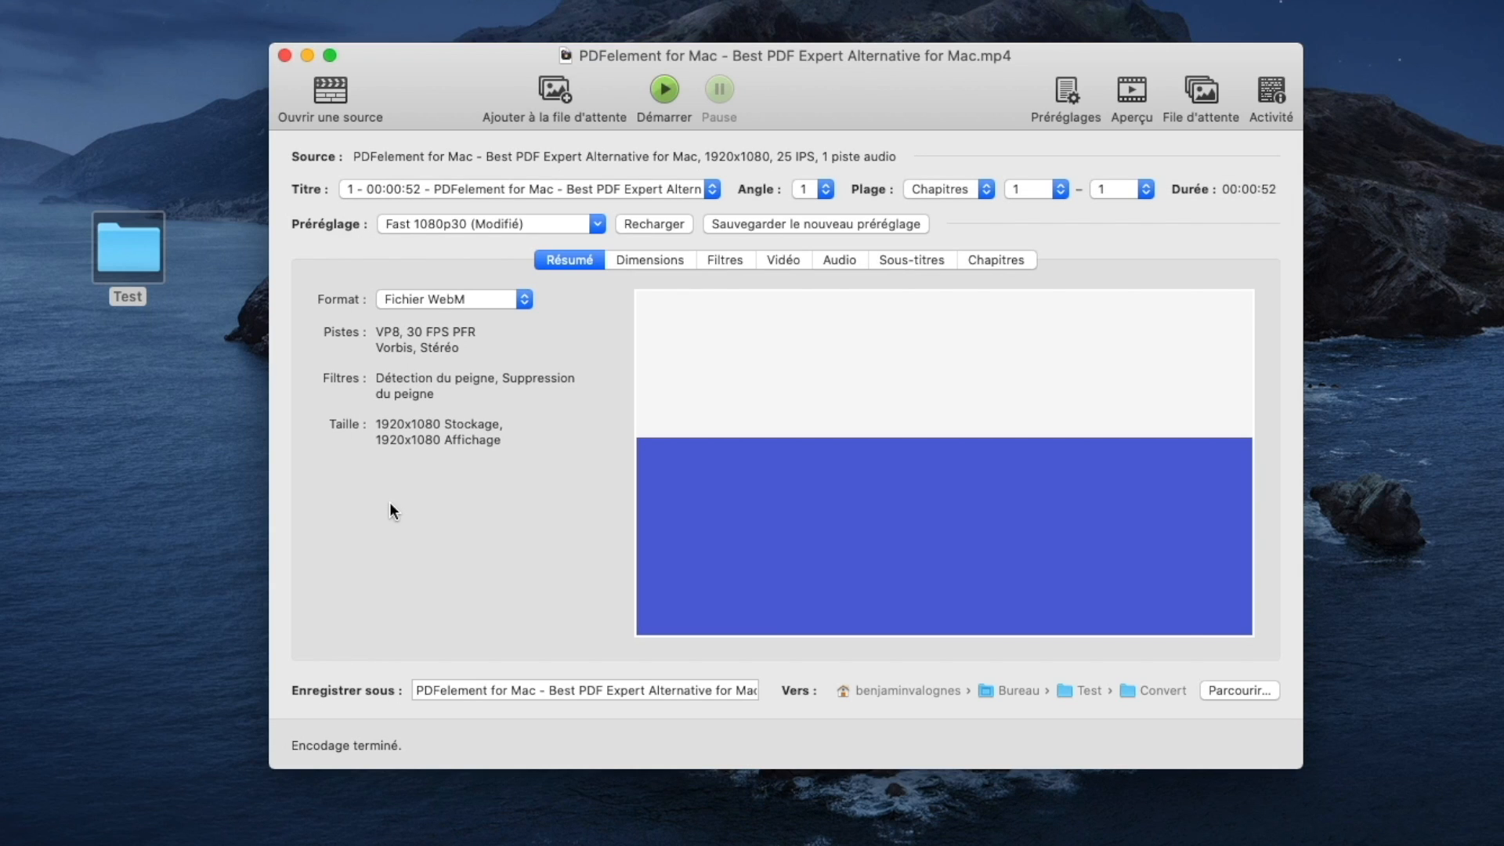